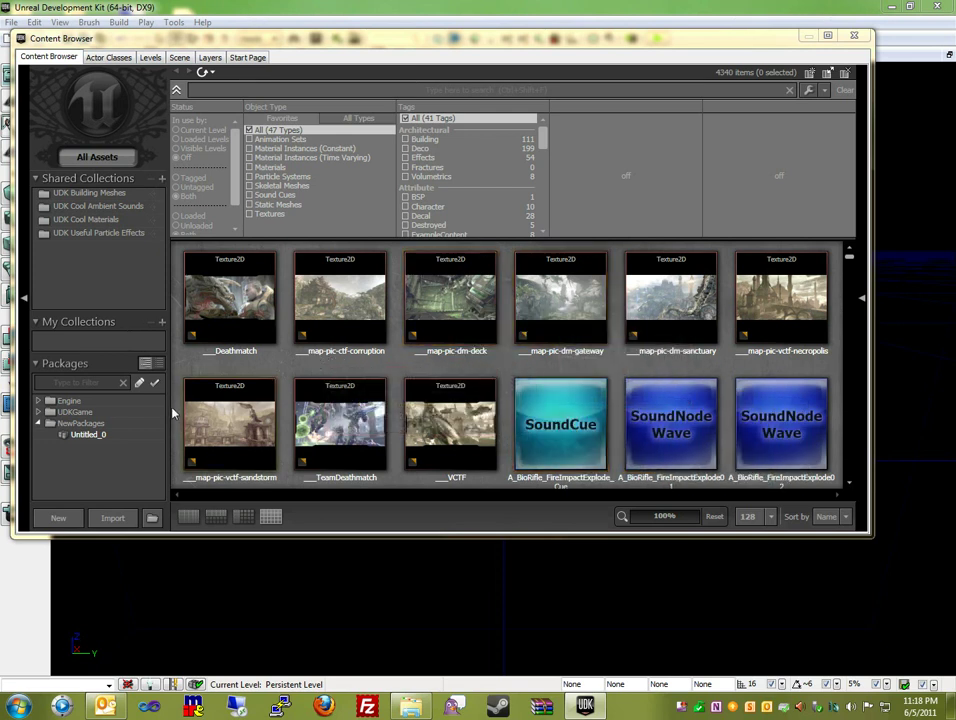
# Open animation_test.upk as an external package and show its Idle, side_walk and Walk anim sets and mesh.
pyautogui.click(89, 436)
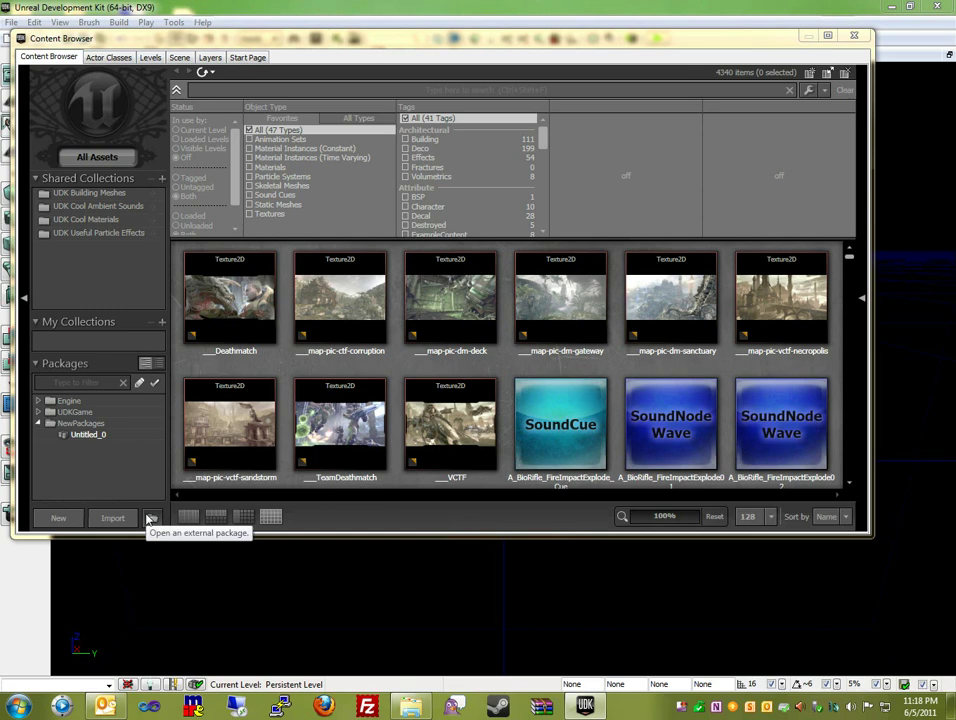
pyautogui.click(150, 518)
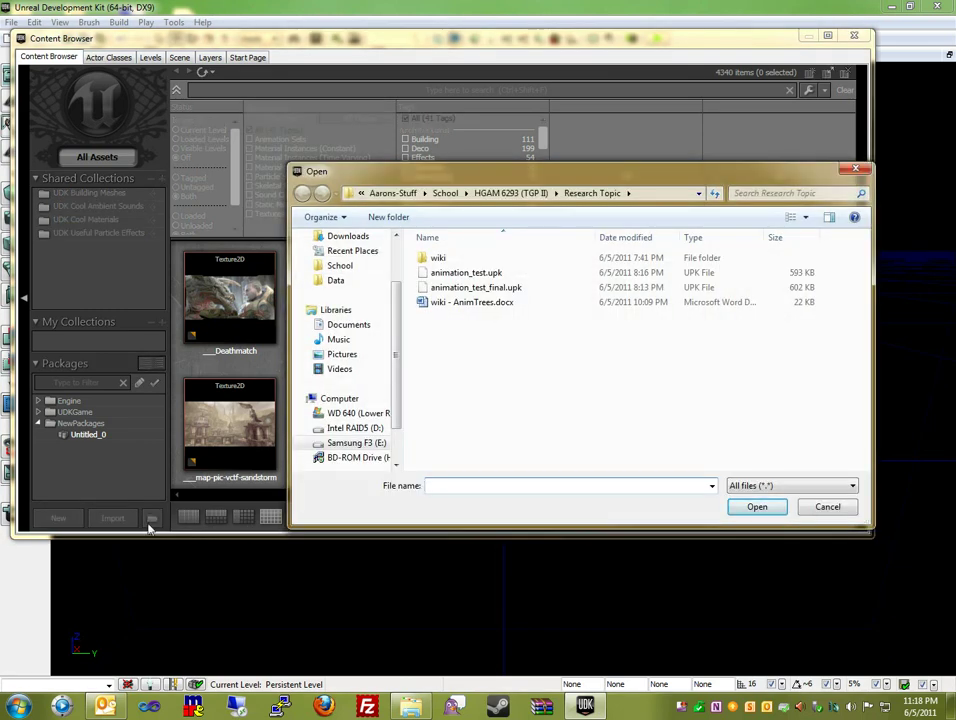
pyautogui.click(498, 274)
pyautogui.doubleClick(498, 274)
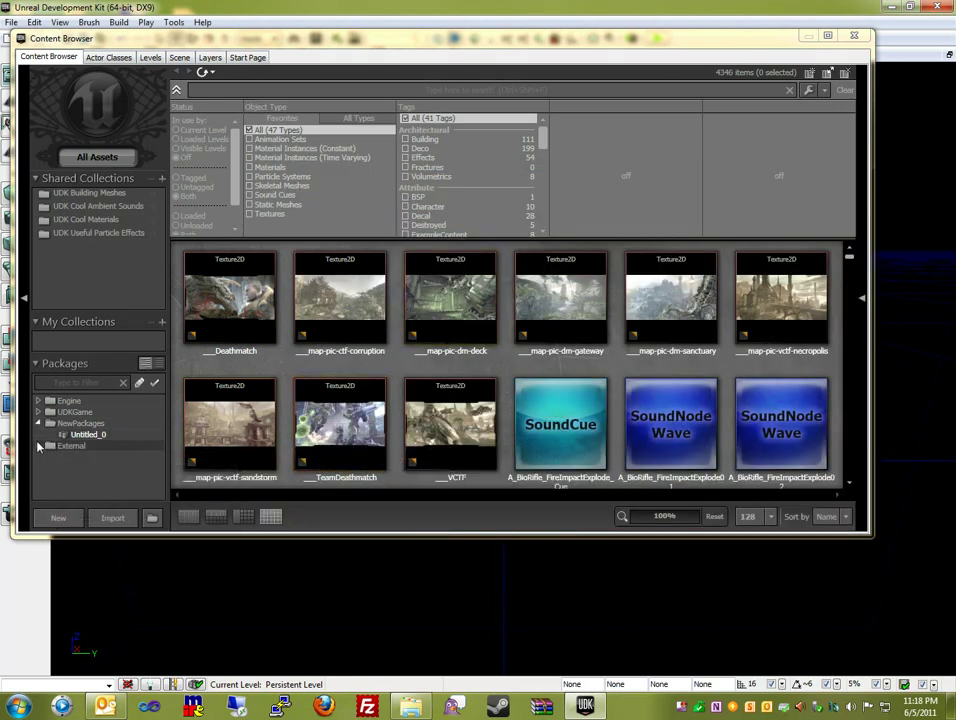
pyautogui.click(38, 447)
pyautogui.click(80, 457)
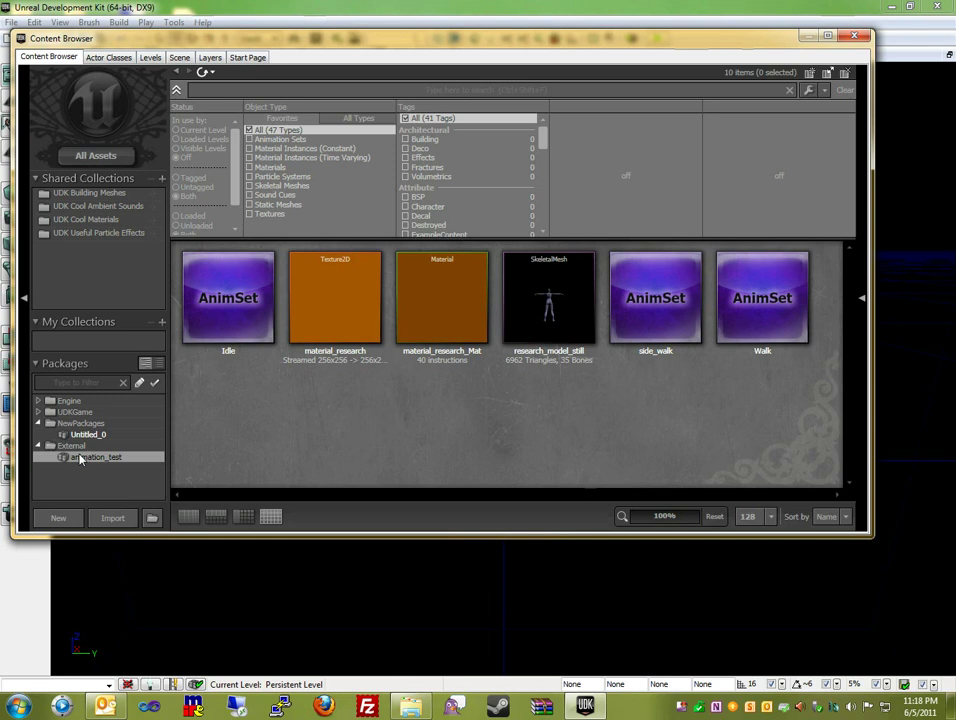
# Start a new AnimTree from the asset grid's context menu, naming it AnimTreeTest.
pyautogui.rightClick(468, 397)
pyautogui.scroll(1, 543, 147)
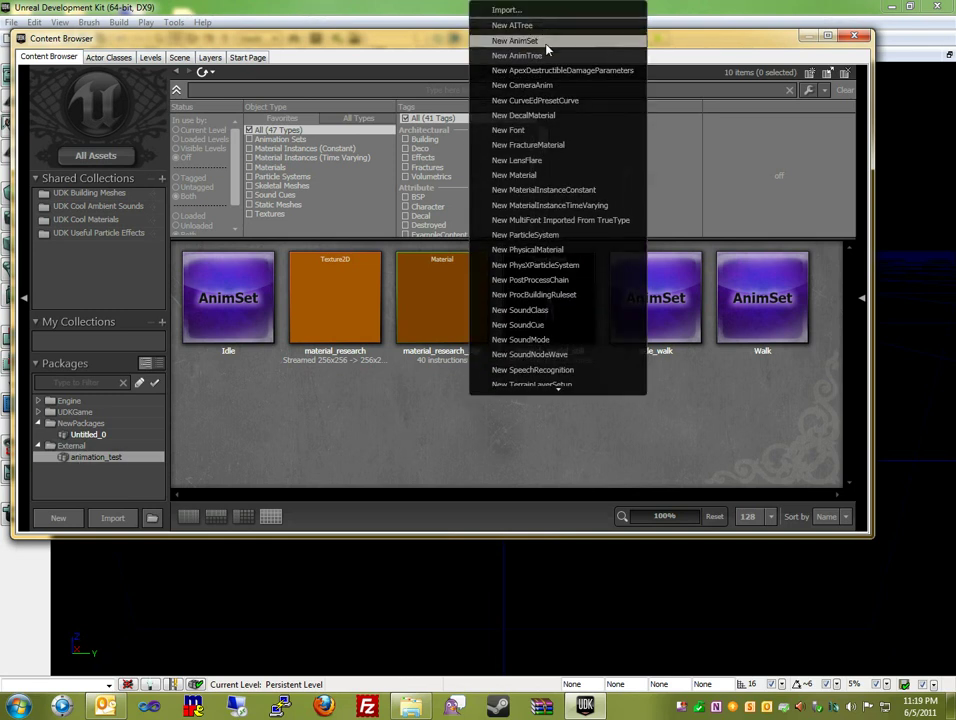
pyautogui.click(610, 57)
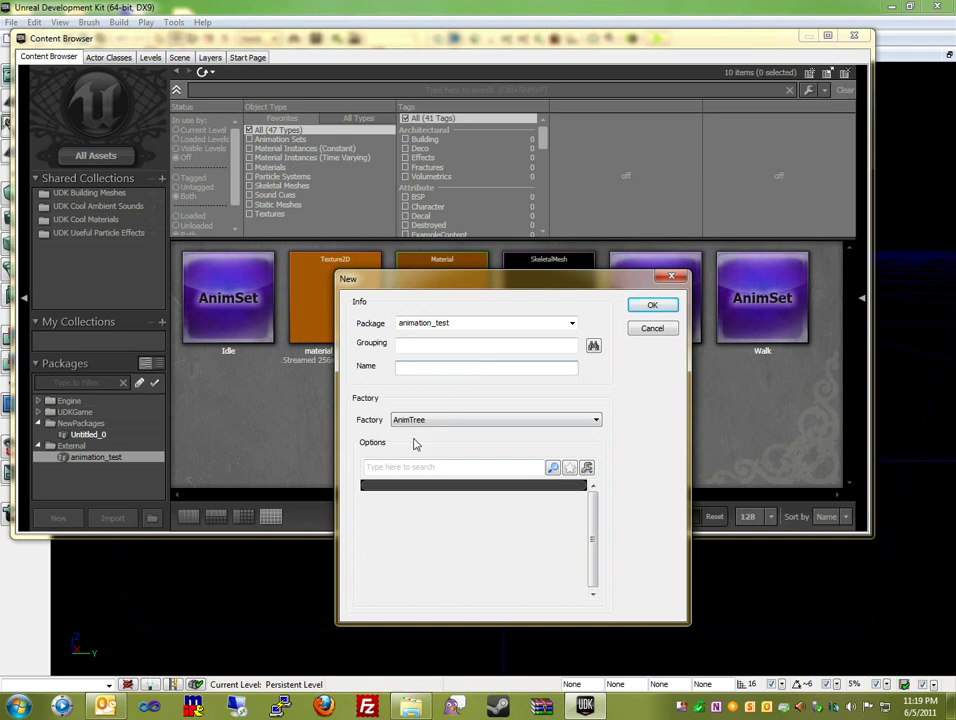
pyautogui.press('Tab')
pyautogui.write('A')
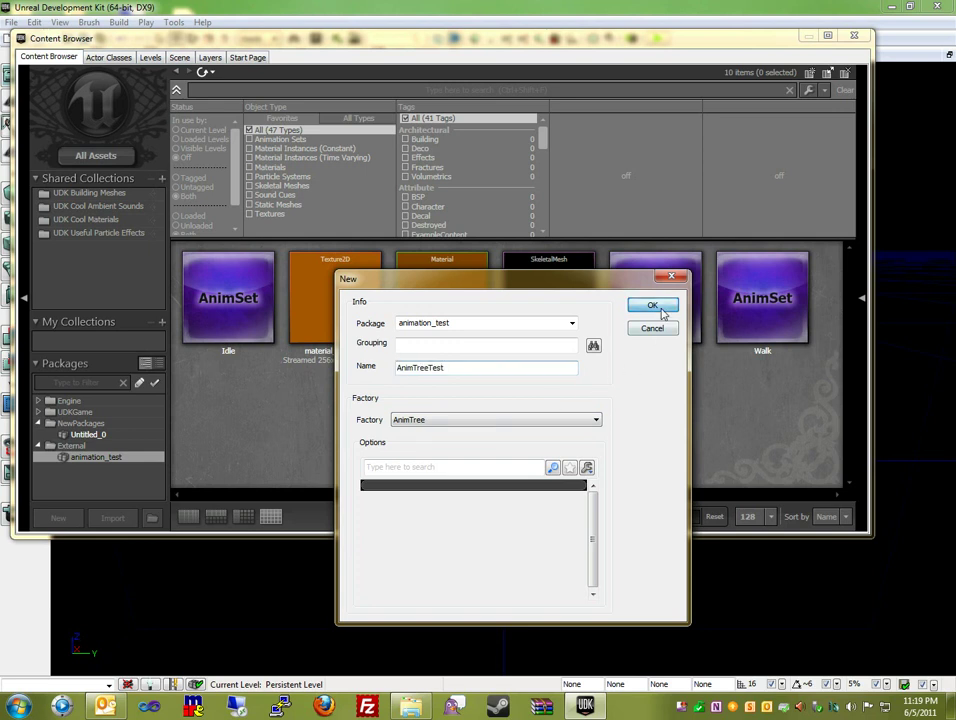
# Create AnimTreeTest, move its root node to the top-left and add a Preview Mesh List entry.
pyautogui.click(652, 306)
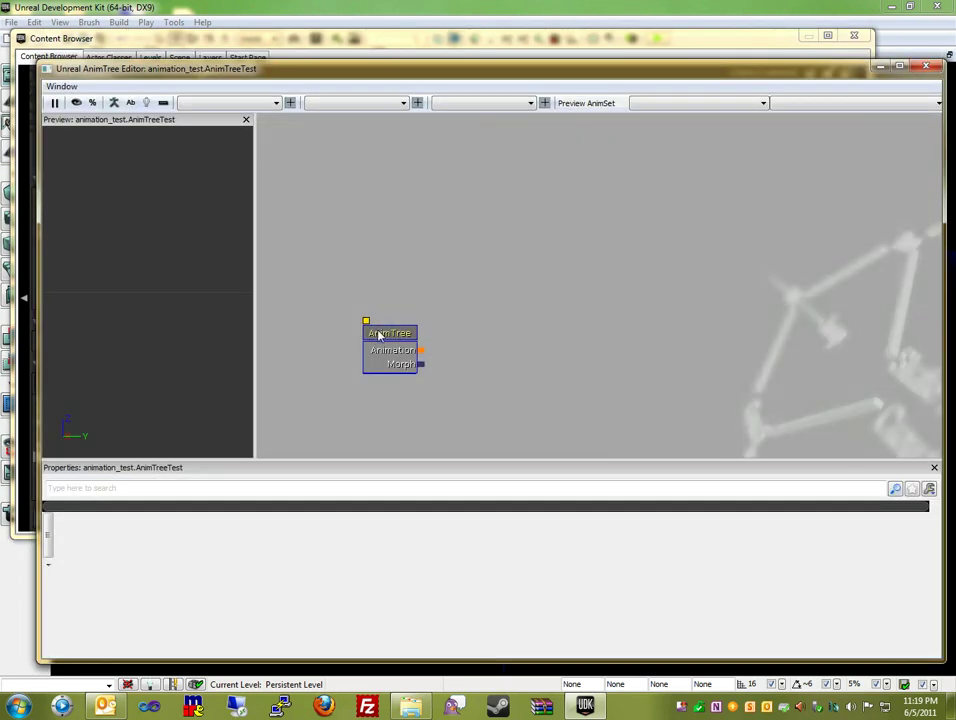
pyautogui.moveTo(379, 336); pyautogui.dragTo(278, 135)
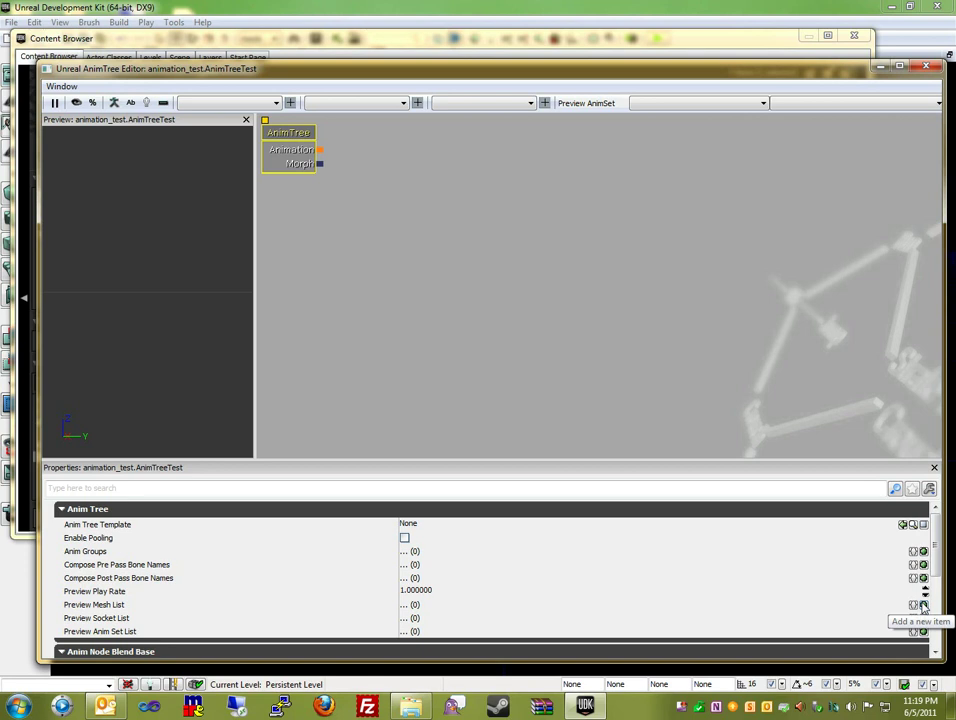
pyautogui.click(922, 606)
pyautogui.click(70, 618)
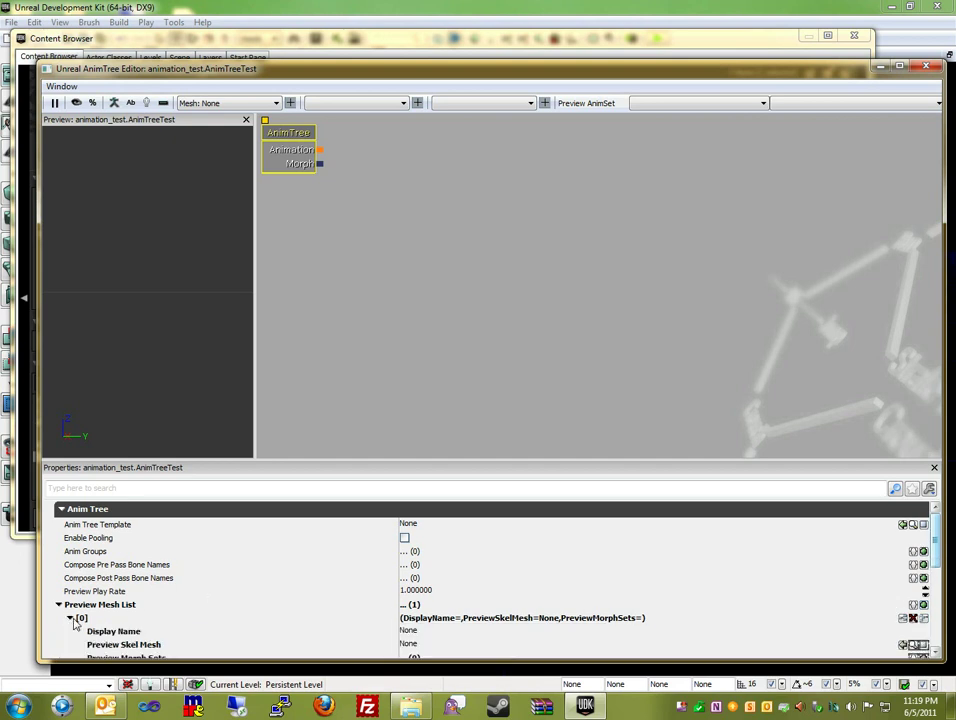
pyautogui.scroll(-1, 175, 642)
pyautogui.click(175, 631)
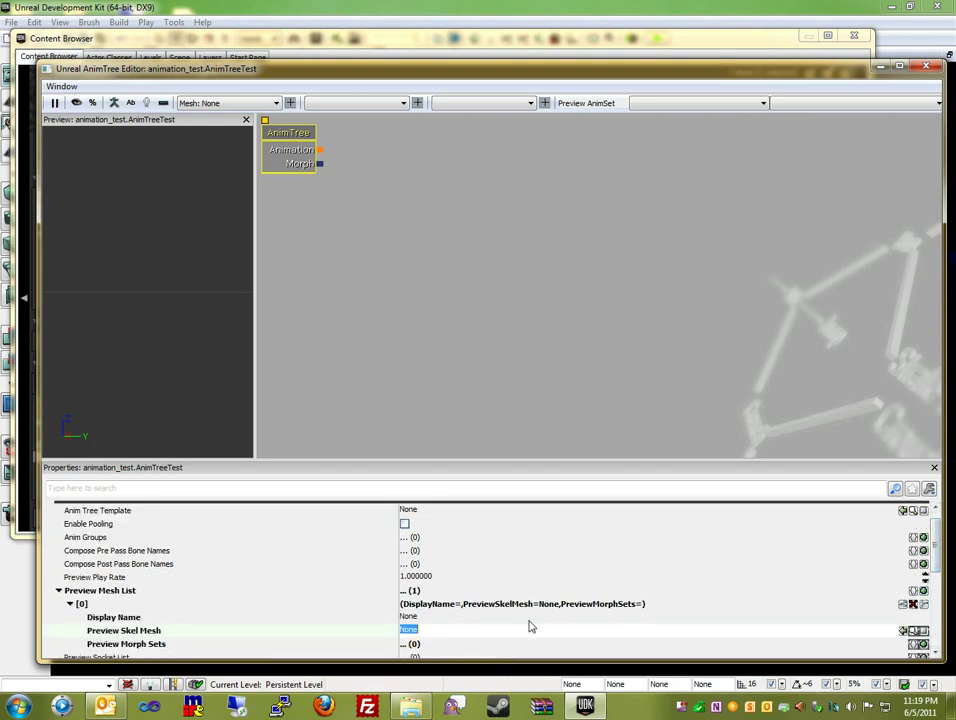
# Assign research_model_still as the preview skeletal mesh and frame the character from the front.
pyautogui.click(213, 40)
pyautogui.click(624, 335)
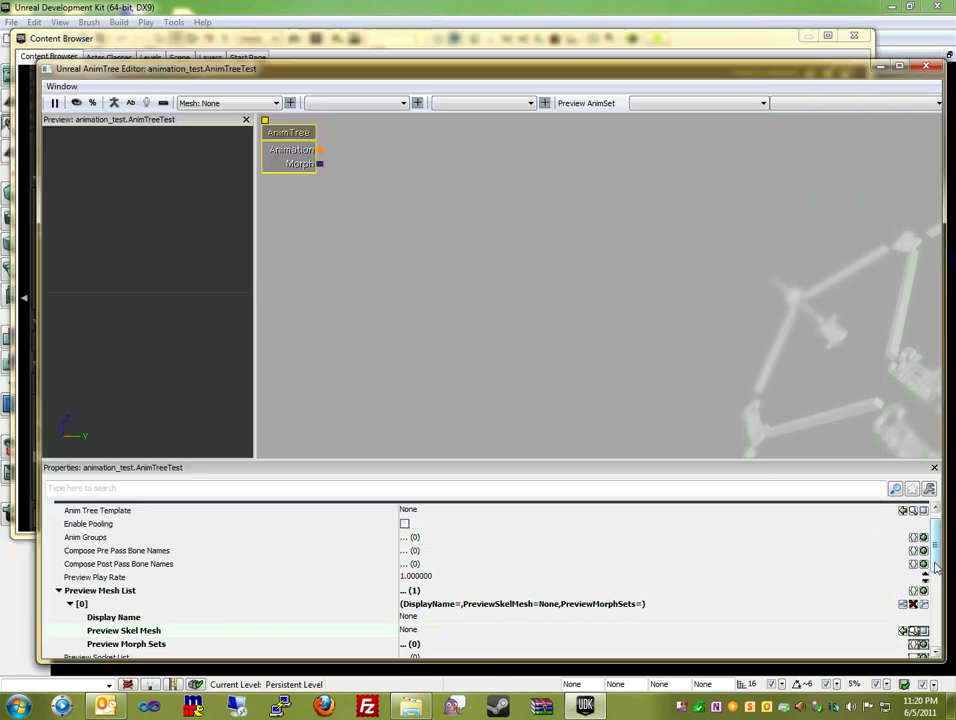
pyautogui.click(906, 632)
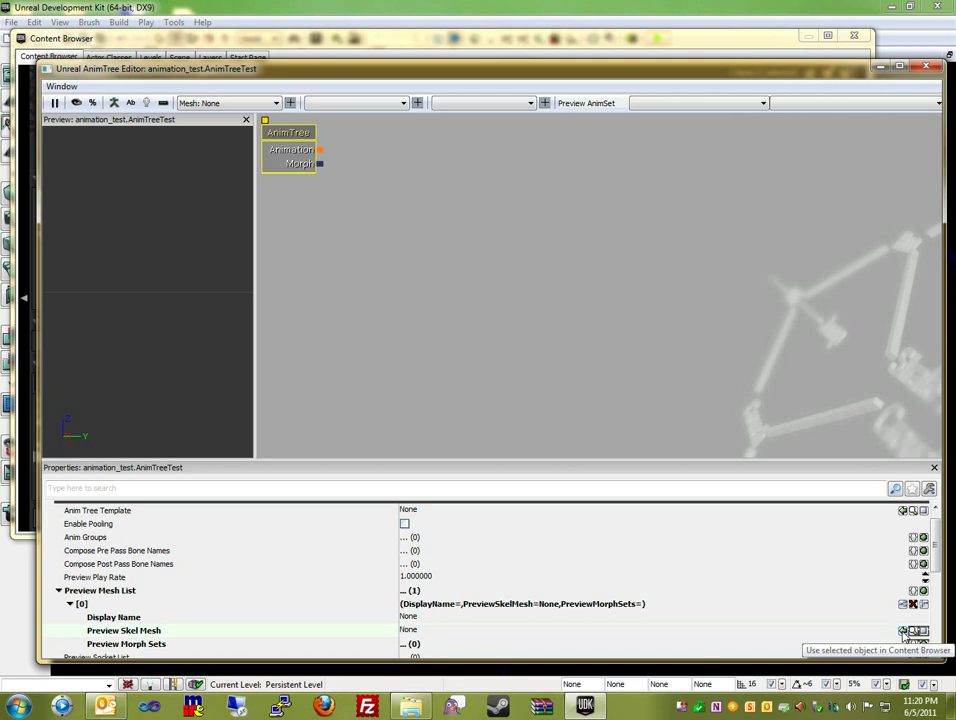
pyautogui.click(903, 632)
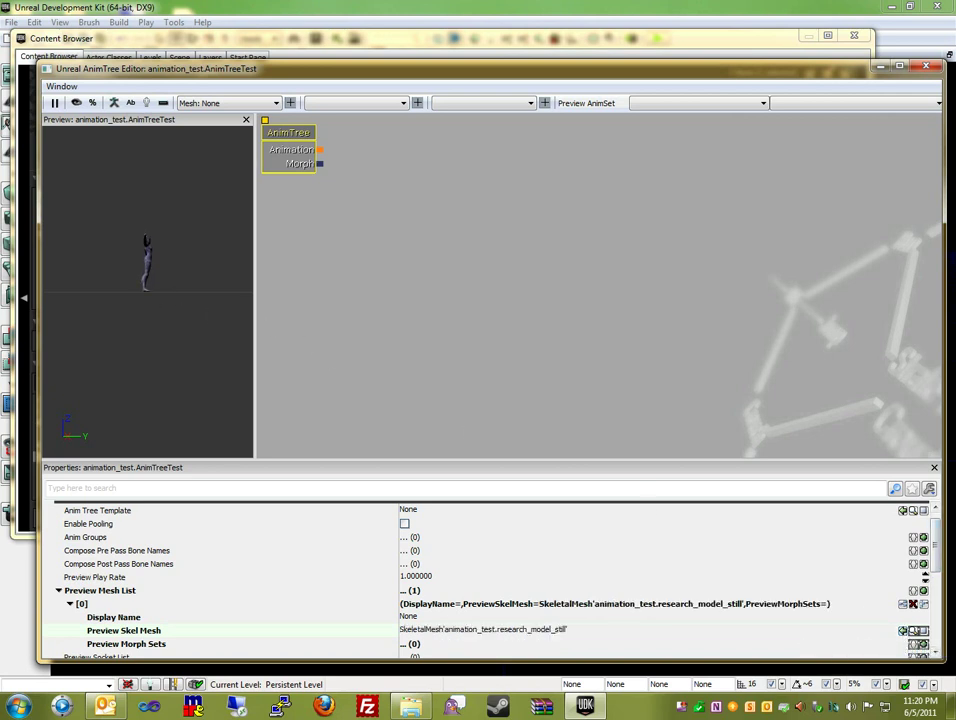
pyautogui.moveTo(171, 280); pyautogui.dragTo(130, 284)
pyautogui.moveTo(252, 209); pyautogui.dragTo(230, 230)
pyautogui.moveTo(175, 250); pyautogui.dragTo(175, 250)
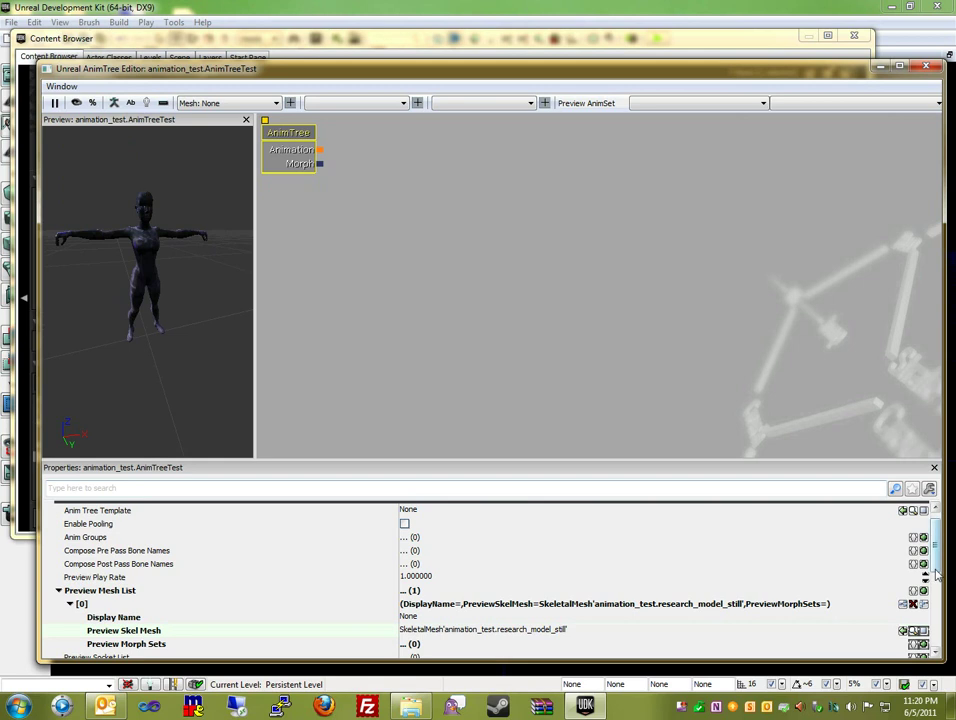
pyautogui.scroll(-3, 935, 568)
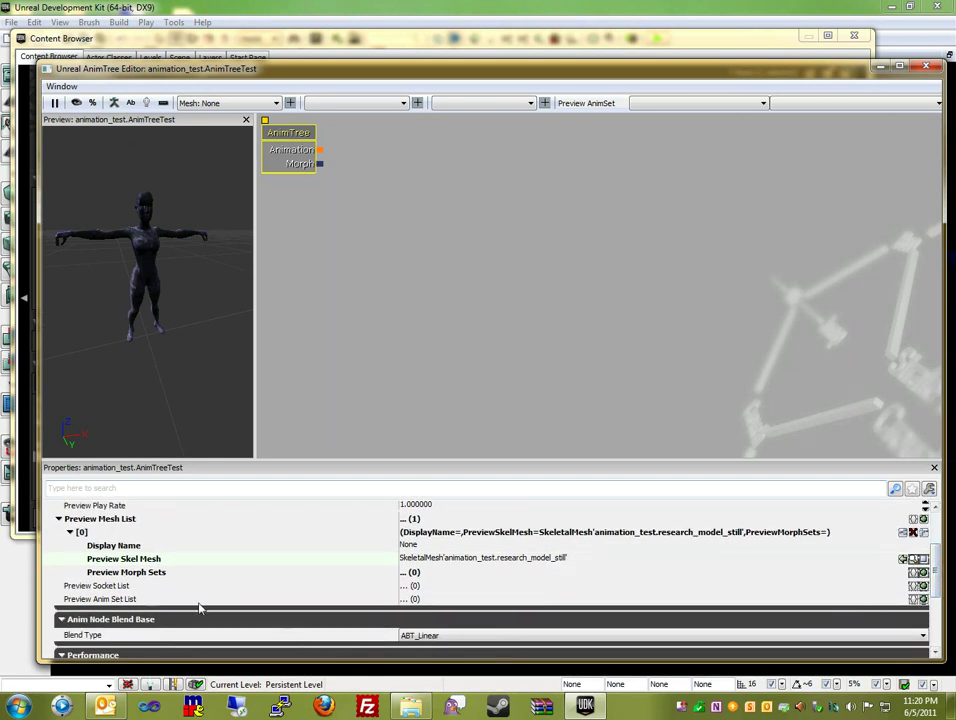
# Add a Preview Anim Set List entry with three empty Preview Anim Sets slots.
pyautogui.click(922, 600)
pyautogui.scroll(-1, 936, 590)
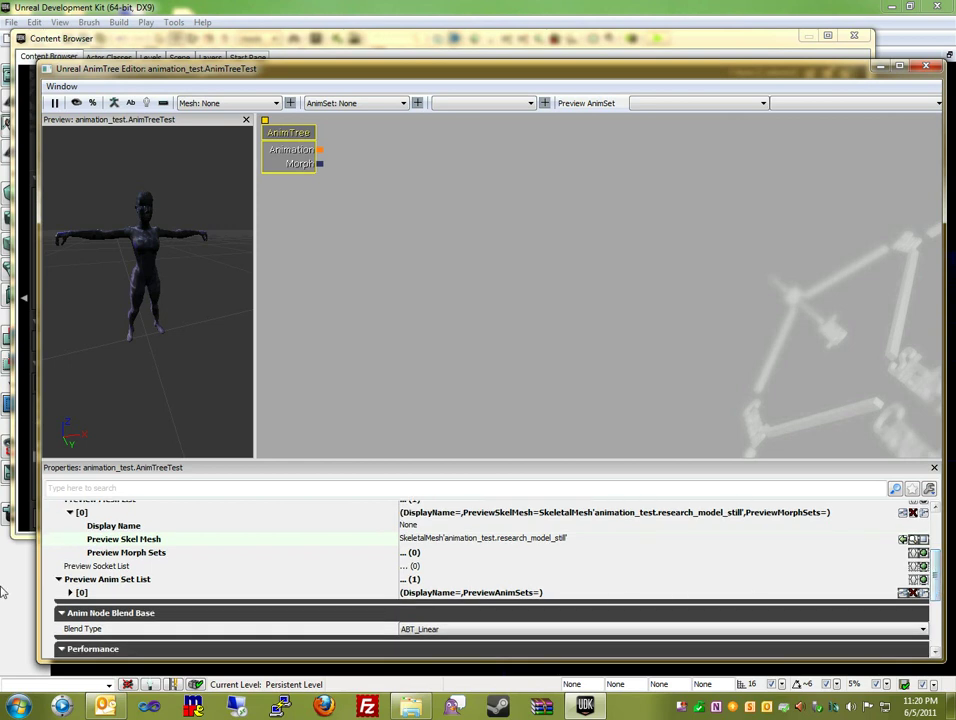
pyautogui.click(70, 593)
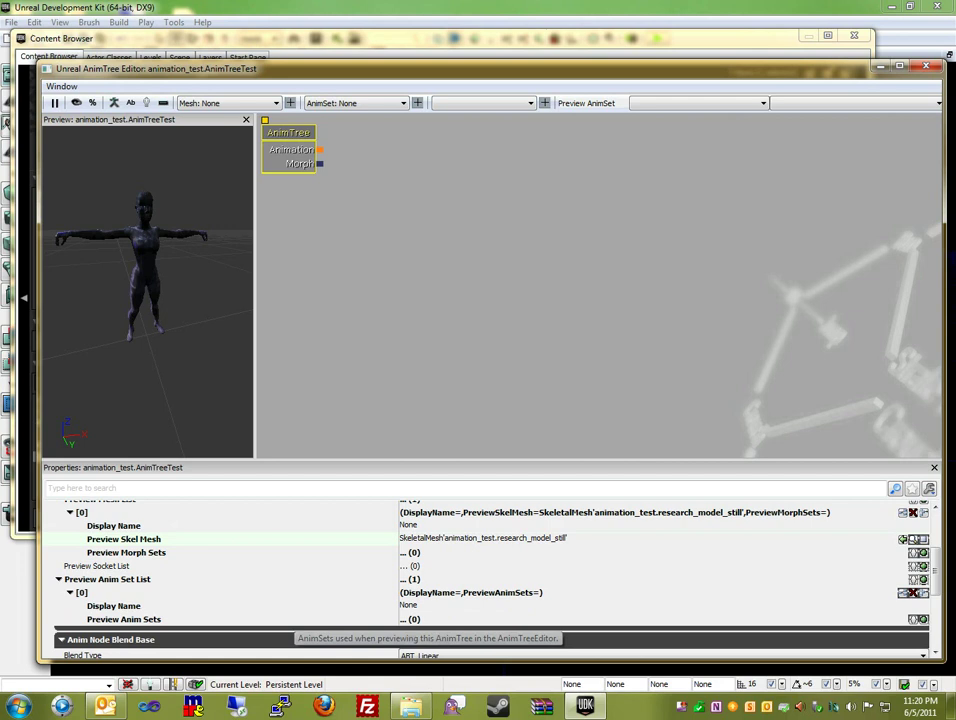
pyautogui.click(920, 620)
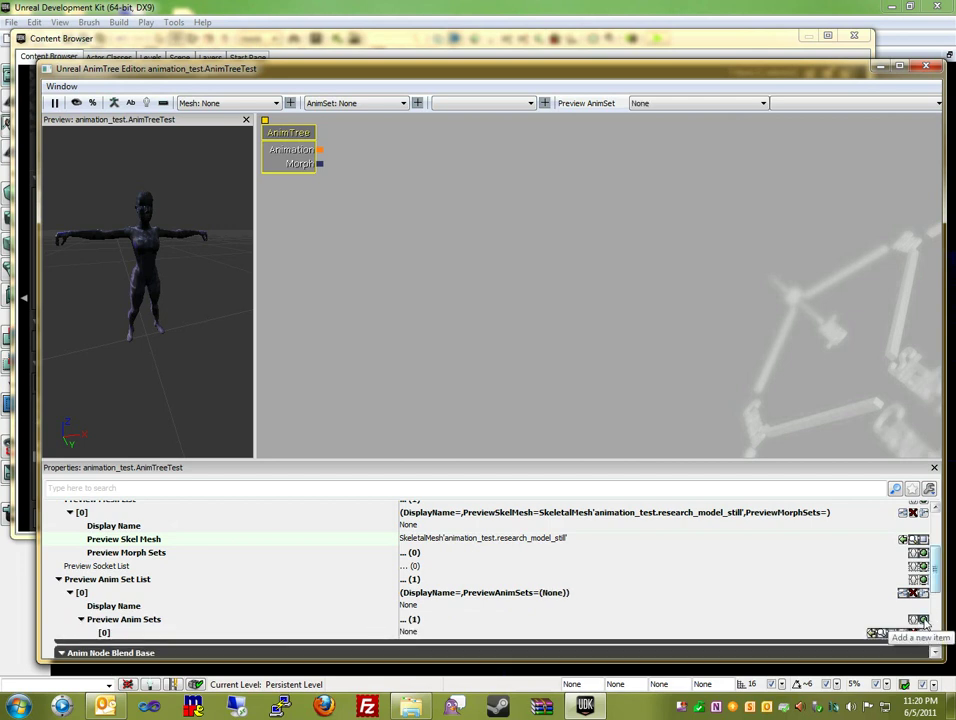
pyautogui.click(920, 620)
pyautogui.click(920, 620)
pyautogui.scroll(-2, 937, 590)
pyautogui.doubleClick(252, 566)
pyautogui.doubleClick(222, 566)
# Fill the three anim set slots with Idle, side_walk and Walk from the Content Browser.
pyautogui.click(700, 577)
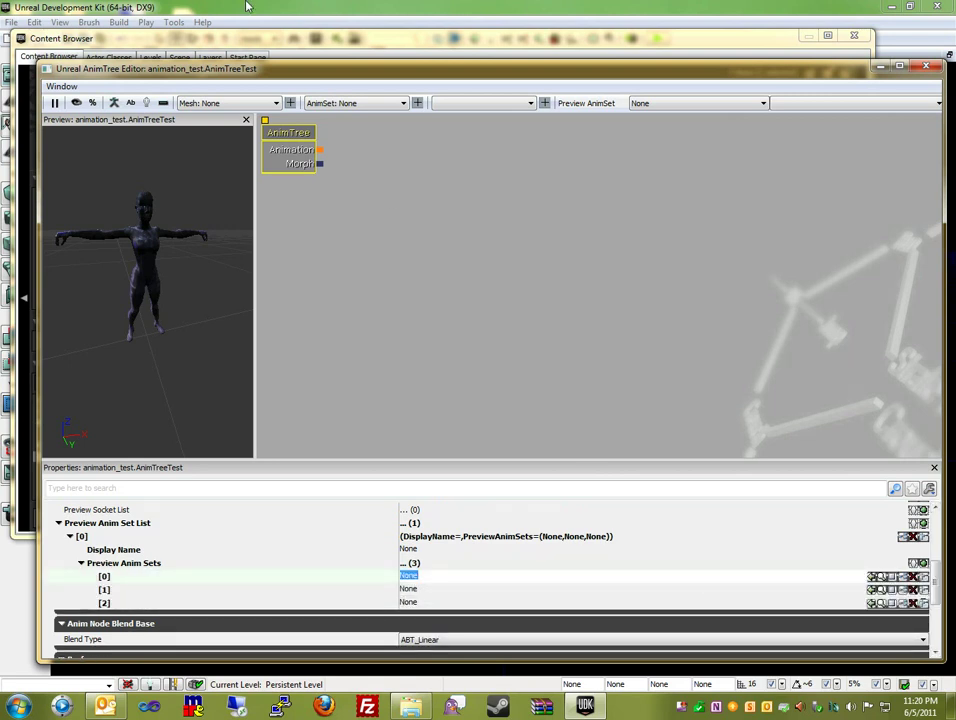
pyautogui.click(311, 47)
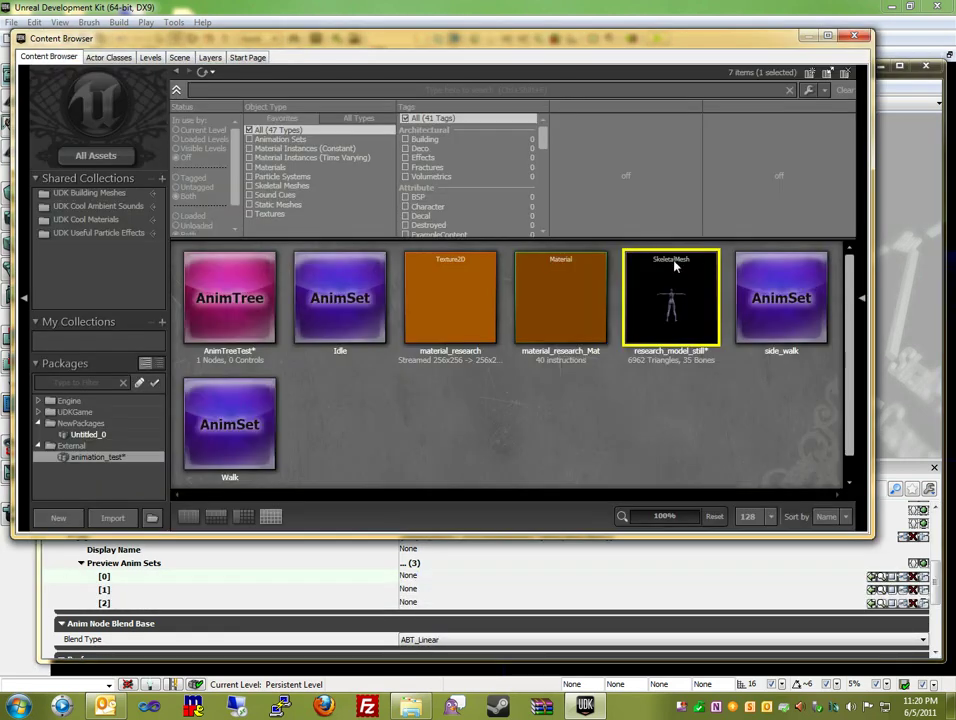
pyautogui.click(352, 312)
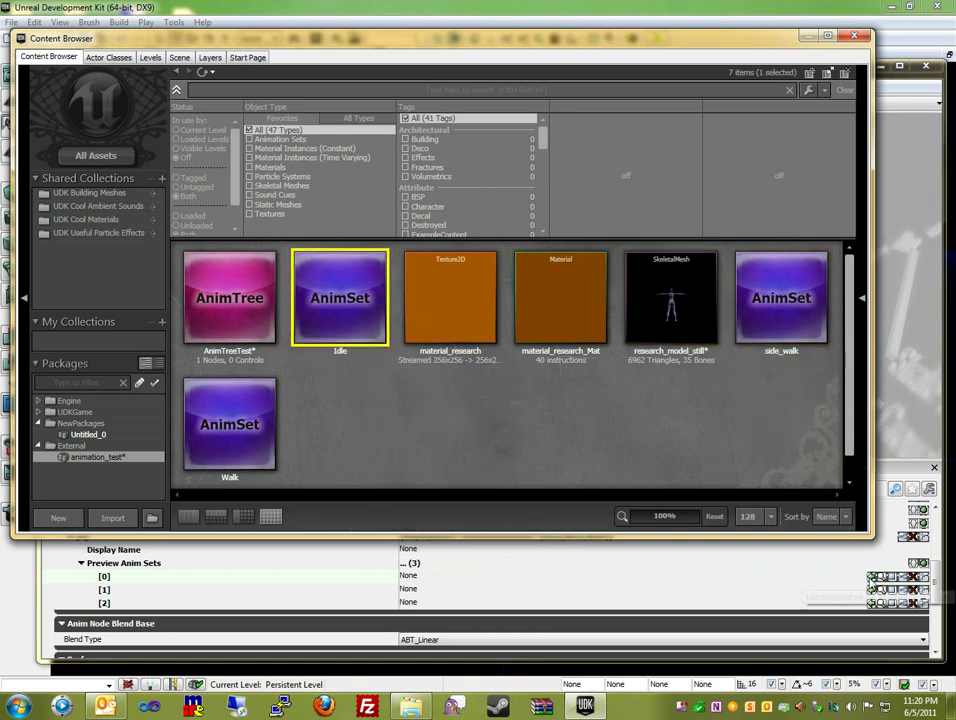
pyautogui.click(872, 577)
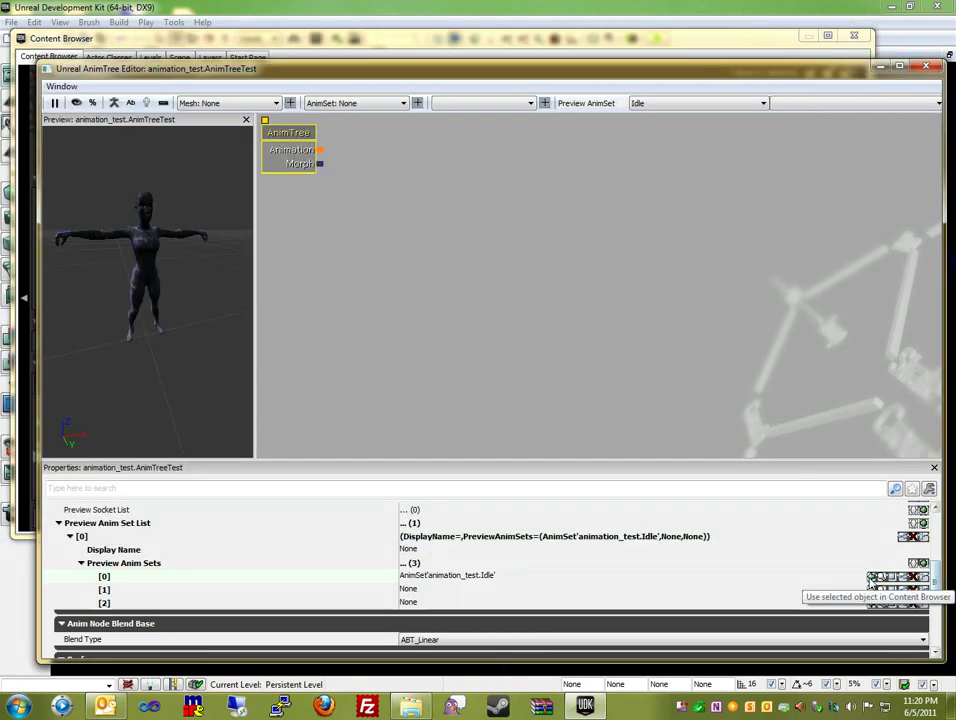
pyautogui.click(568, 45)
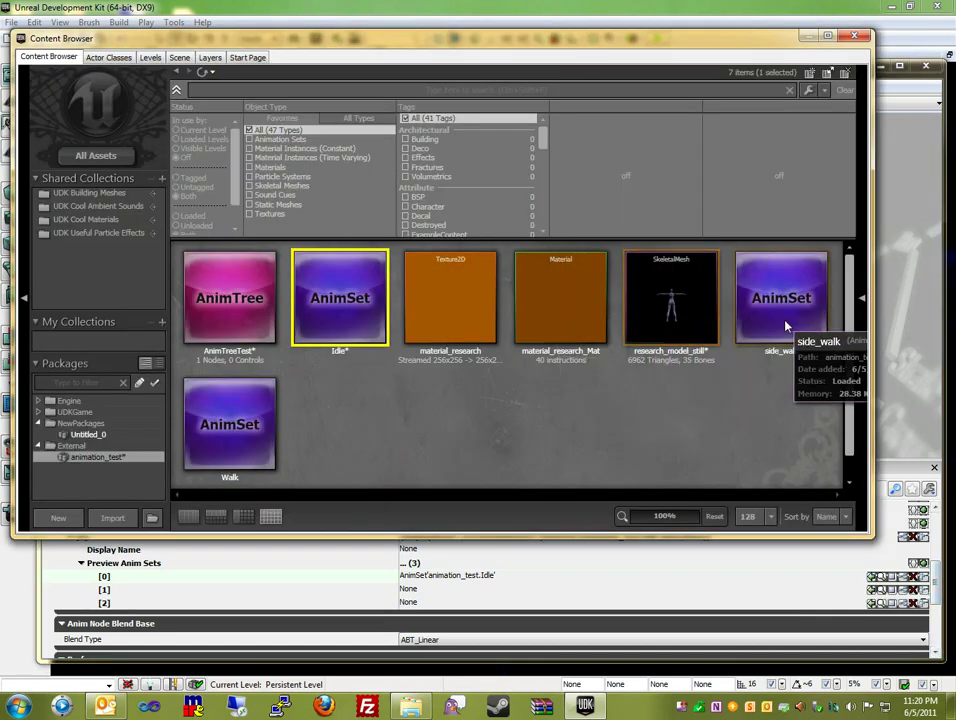
pyautogui.click(790, 300)
pyautogui.click(872, 589)
pyautogui.click(514, 41)
pyautogui.click(229, 430)
pyautogui.click(872, 603)
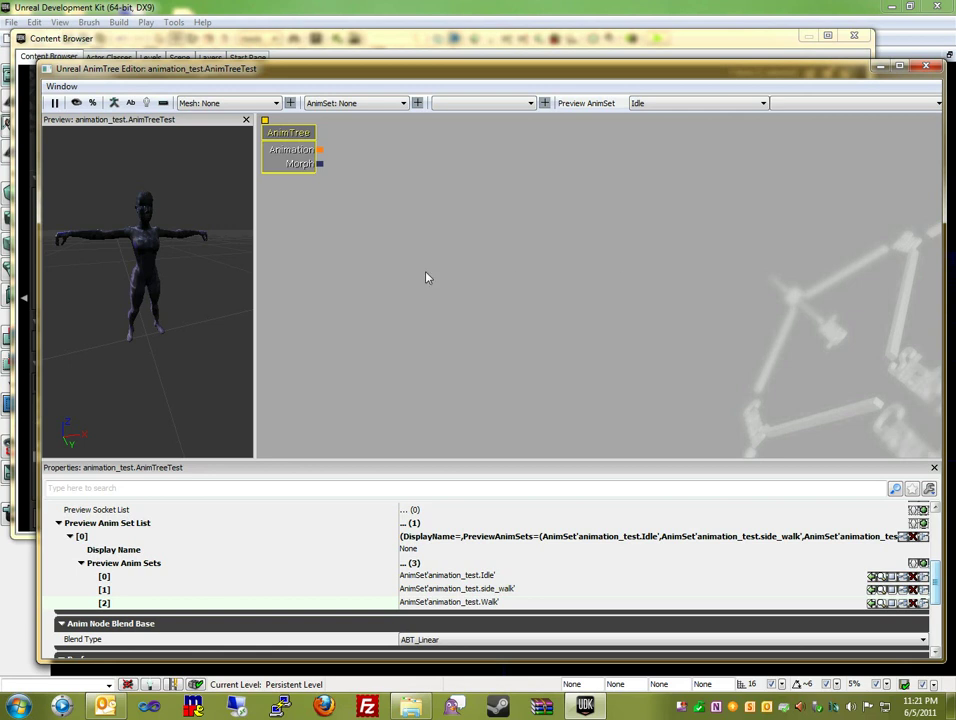
# Add a UDKAnimBlendByIdle node from BlendBy and place it beside the AnimTree root.
pyautogui.rightClick(383, 161)
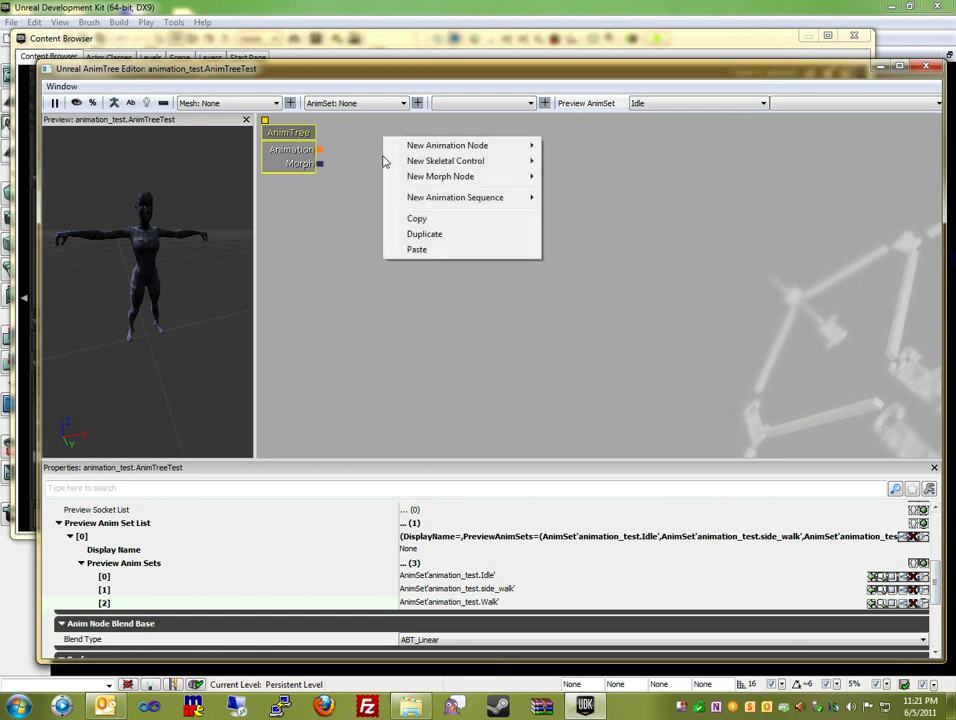
pyautogui.moveTo(413, 161)
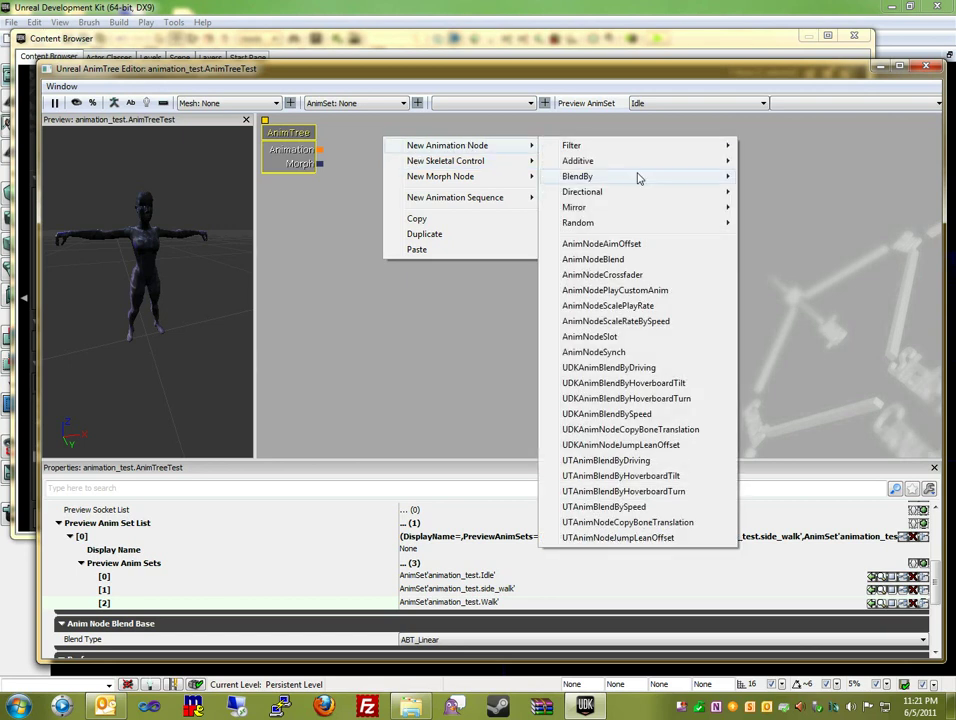
pyautogui.moveTo(642, 179)
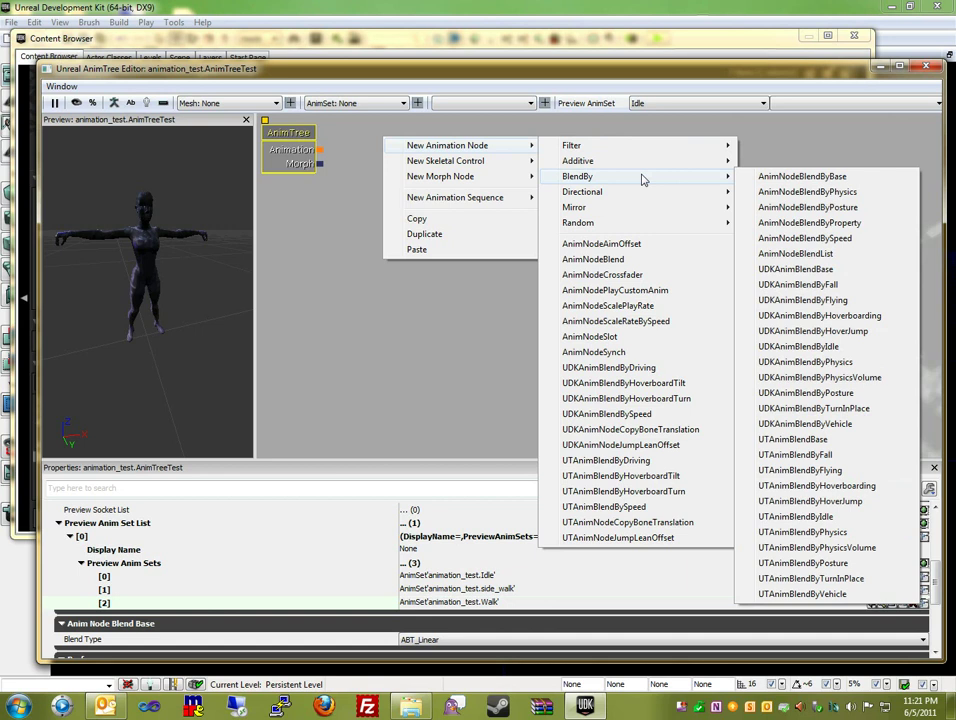
pyautogui.click(853, 348)
pyautogui.click(429, 163)
pyautogui.moveTo(429, 163); pyautogui.dragTo(394, 147)
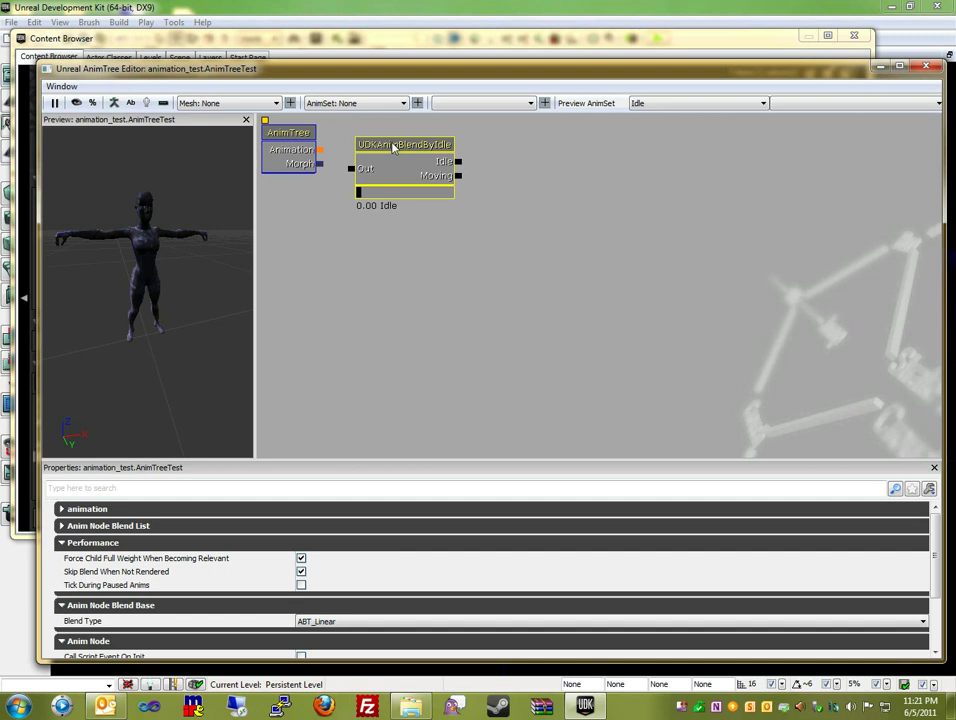
pyautogui.moveTo(390, 145); pyautogui.dragTo(375, 150)
# Add an AnimNodeBlendByPhysics node next to the idle blend.
pyautogui.rightClick(493, 163)
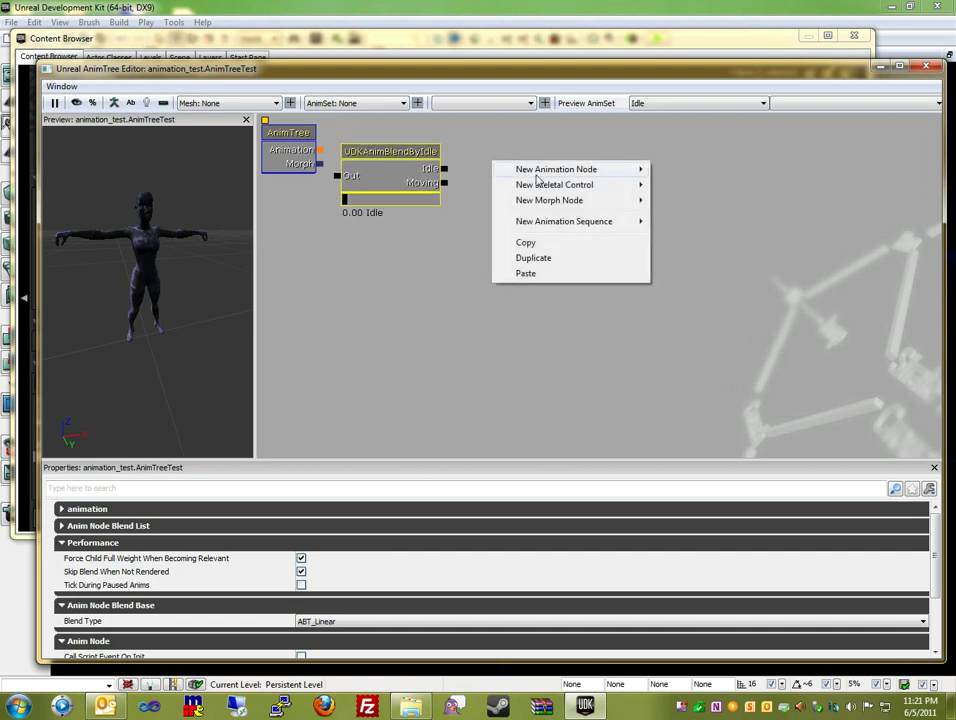
pyautogui.moveTo(538, 177)
pyautogui.moveTo(785, 222)
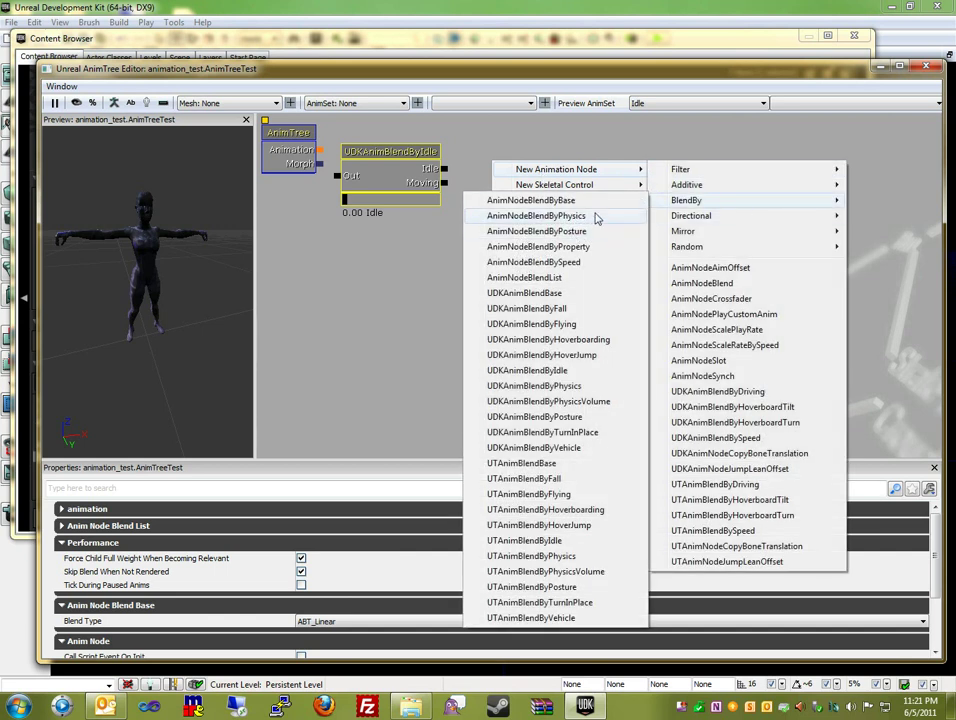
pyautogui.click(591, 218)
pyautogui.moveTo(548, 188); pyautogui.dragTo(530, 168)
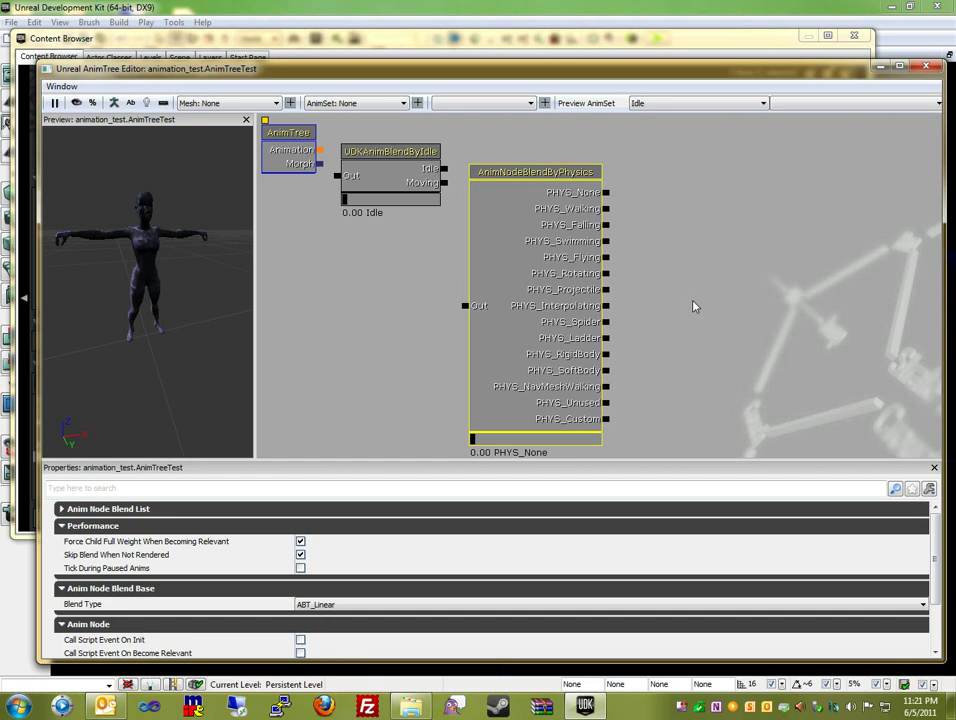
# Add an AnimNodeBlendDirectional node to the right of the physics blend.
pyautogui.rightClick(690, 184)
pyautogui.moveTo(727, 193)
pyautogui.moveTo(678, 236)
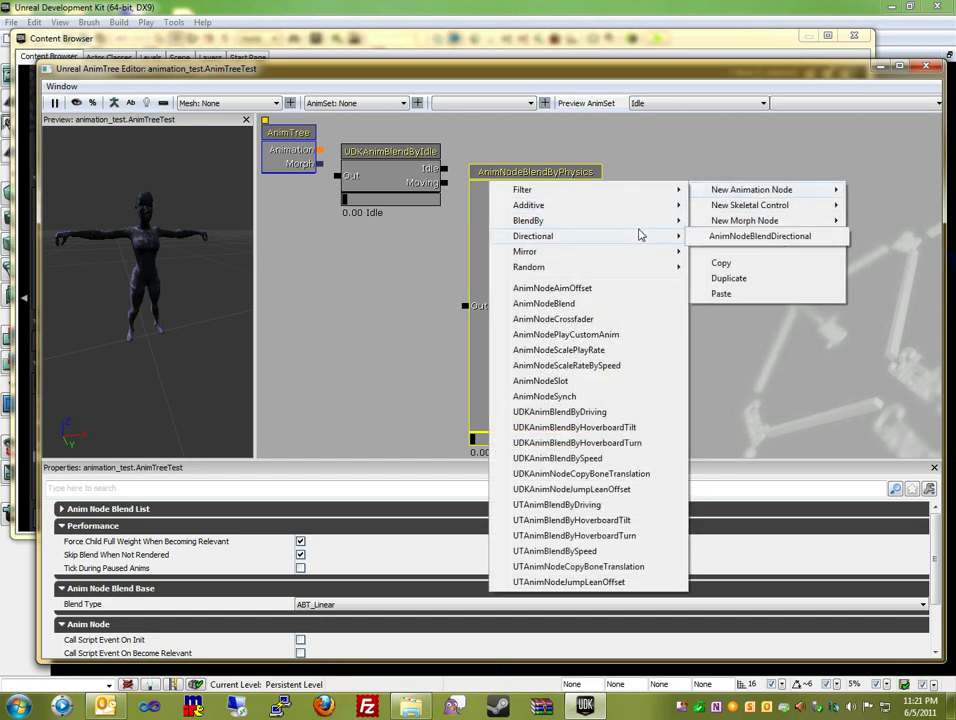
pyautogui.click(783, 240)
pyautogui.moveTo(748, 207); pyautogui.dragTo(709, 182)
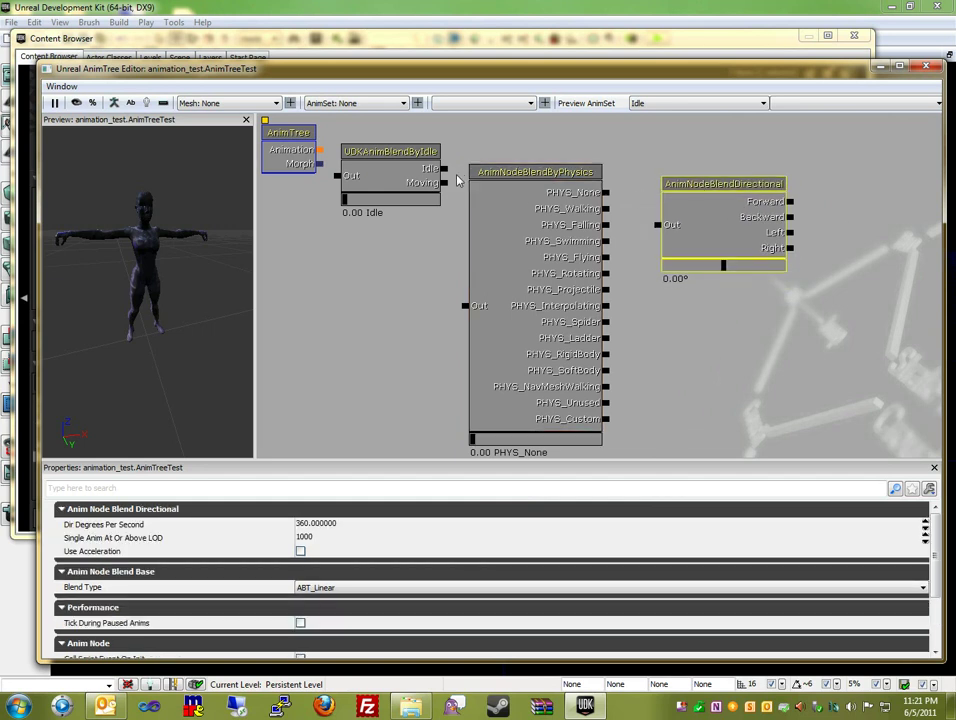
# Wire AnimTree to UDKAnimBlendByIdle, Moving to BlendByPhysics, and PHYS_Walking to BlendDirectional.
pyautogui.moveTo(320, 150); pyautogui.dragTo(338, 180)
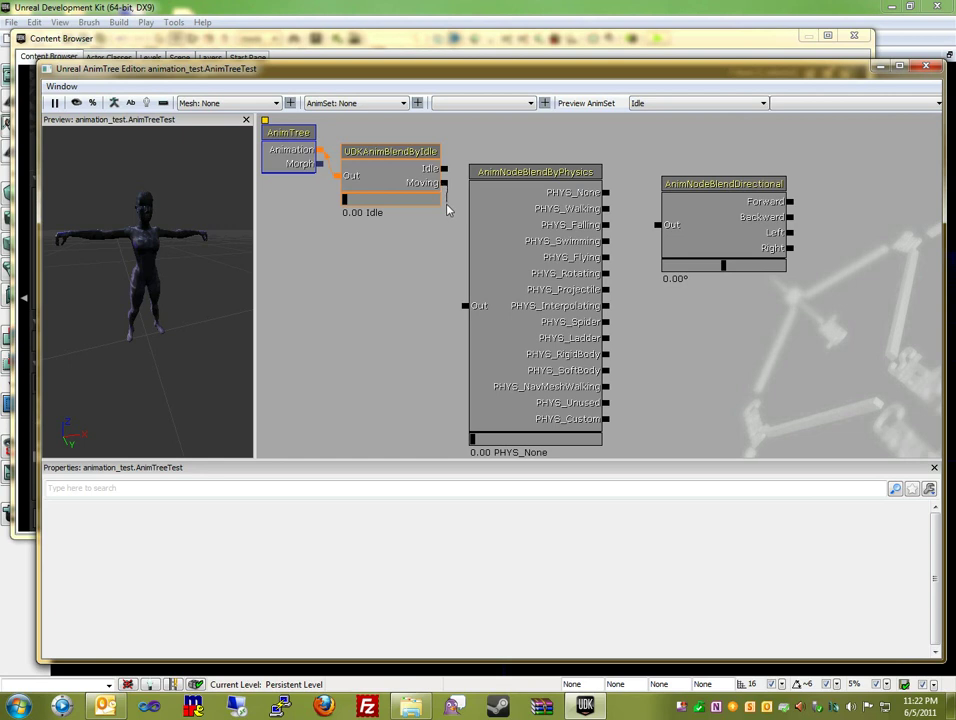
pyautogui.moveTo(448, 210); pyautogui.dragTo(464, 322)
pyautogui.moveTo(605, 212); pyautogui.dragTo(657, 230)
# Add an AnimNodeSequence above the physics blend and wire it to the Idle output.
pyautogui.rightClick(484, 120)
pyautogui.moveTo(566, 187)
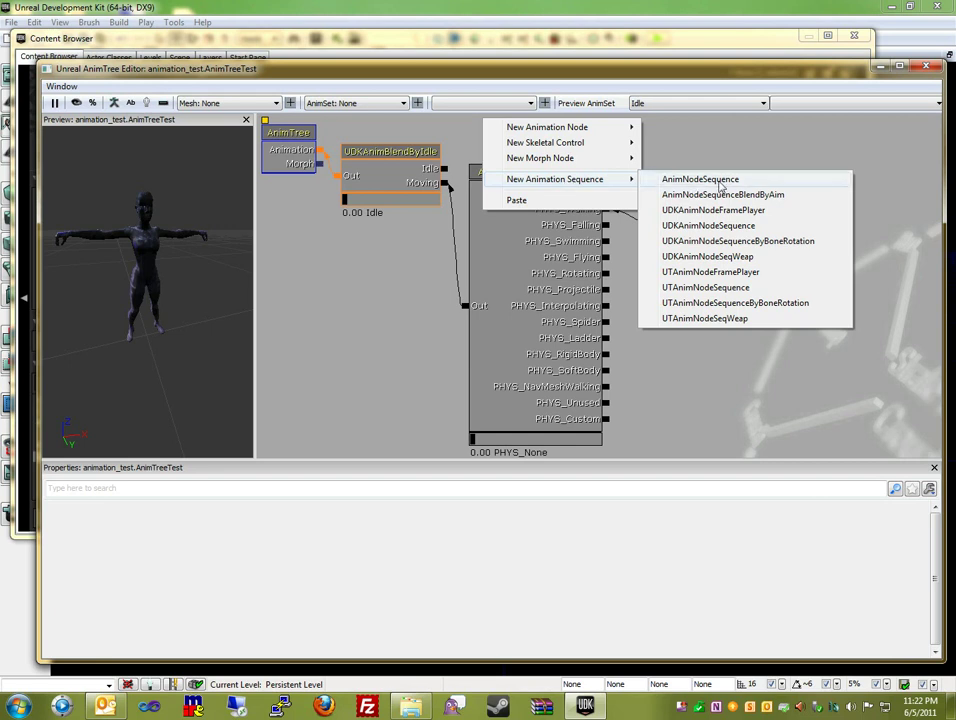
pyautogui.click(720, 180)
pyautogui.moveTo(506, 145); pyautogui.dragTo(478, 132)
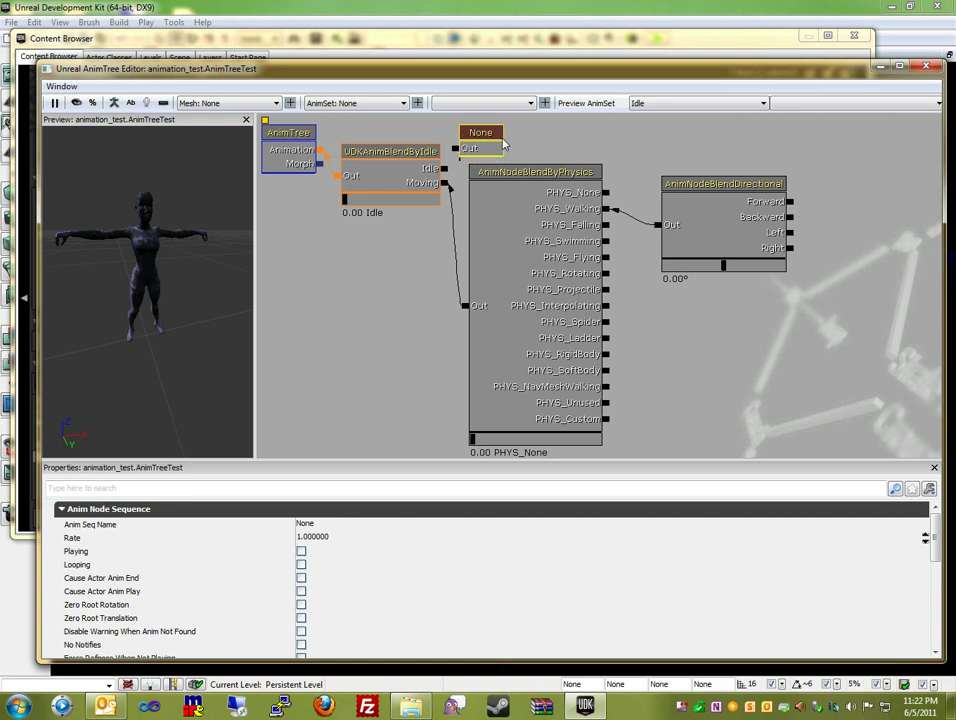
pyautogui.click(446, 171)
pyautogui.moveTo(448, 170); pyautogui.dragTo(457, 148)
# Add four sequence nodes via Ctrl+W duplication and wire them to the directional inputs.
pyautogui.rightClick(712, 299)
pyautogui.moveTo(740, 360)
pyautogui.click(700, 362)
pyautogui.click(731, 327)
pyautogui.hotkey('ctrl', 'w')
pyautogui.hotkey('ctrl', 'w')
pyautogui.hotkey('ctrl', 'w')
pyautogui.keyDown('ctrl'); pyautogui.click(778, 370); pyautogui.keyUp('ctrl')
pyautogui.keyDown('ctrl'); pyautogui.click(732, 327); pyautogui.keyUp('ctrl')
pyautogui.keyDown('ctrl'); pyautogui.click(748, 349); pyautogui.keyUp('ctrl')
pyautogui.moveTo(748, 354); pyautogui.dragTo(872, 191)
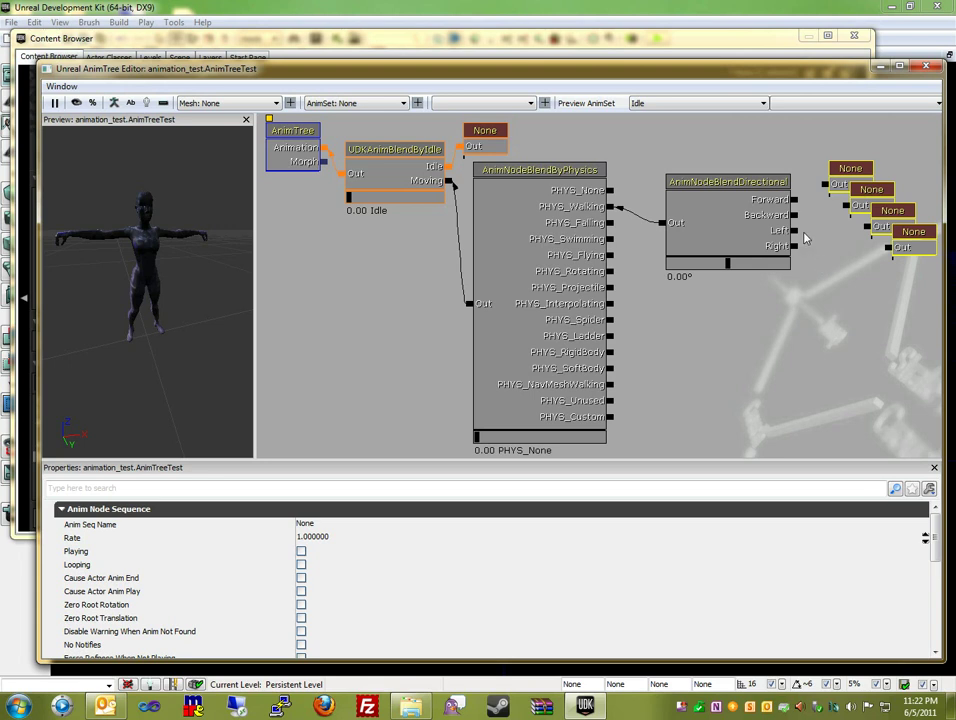
pyautogui.moveTo(795, 199); pyautogui.dragTo(847, 207)
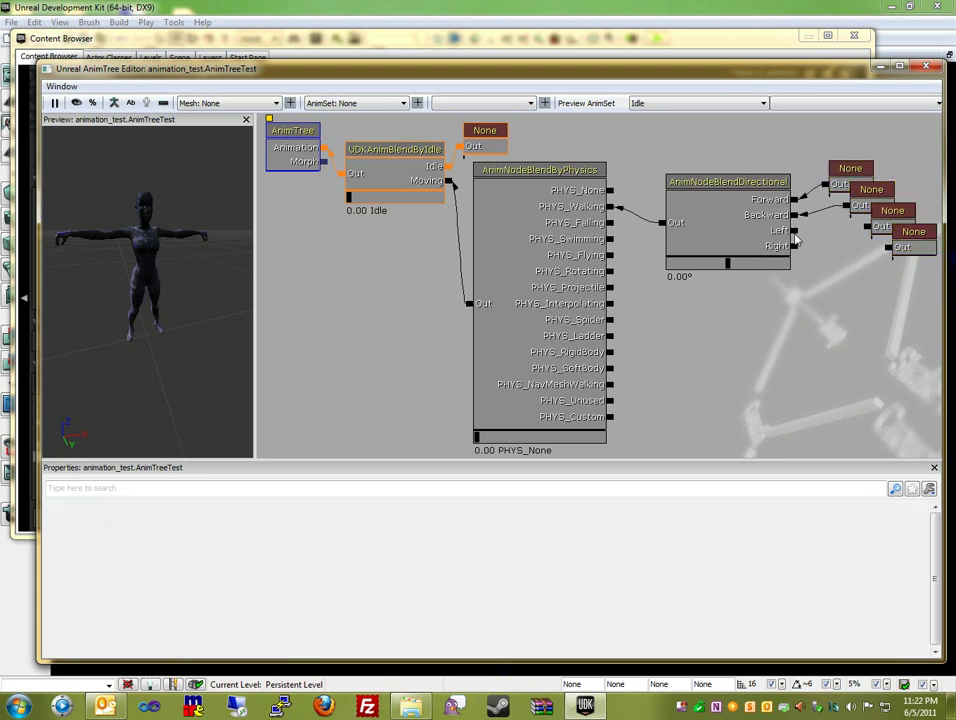
pyautogui.moveTo(795, 230); pyautogui.dragTo(888, 248)
# Give the Idle sequence node the Idle anim set with idle_ani.
pyautogui.click(485, 131)
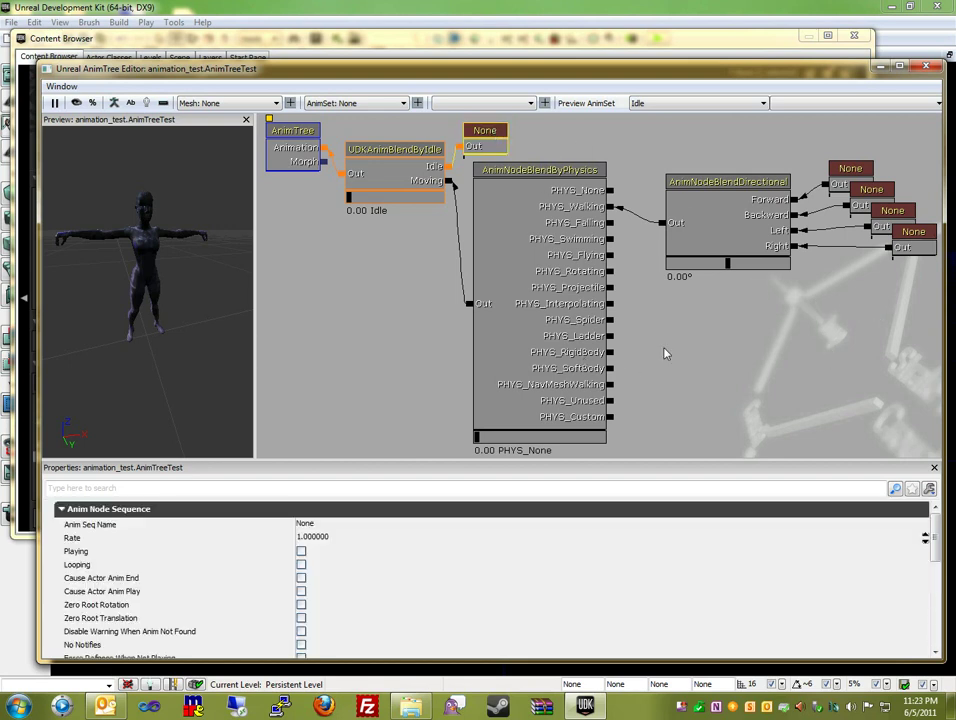
pyautogui.click(494, 104)
pyautogui.click(606, 106)
pyautogui.click(660, 103)
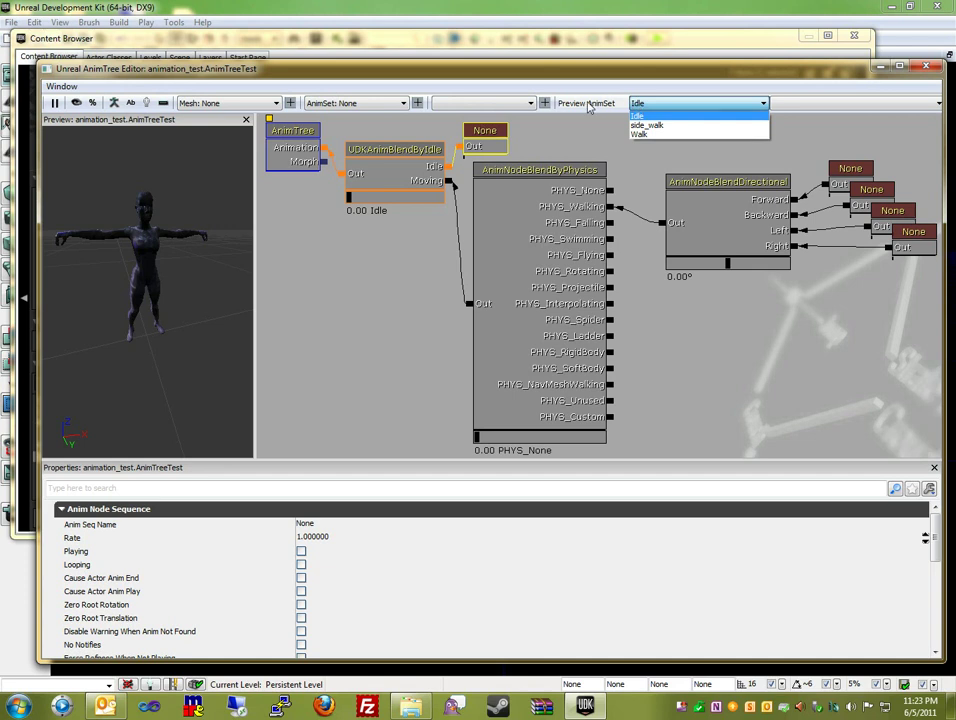
pyautogui.click(638, 117)
pyautogui.click(810, 103)
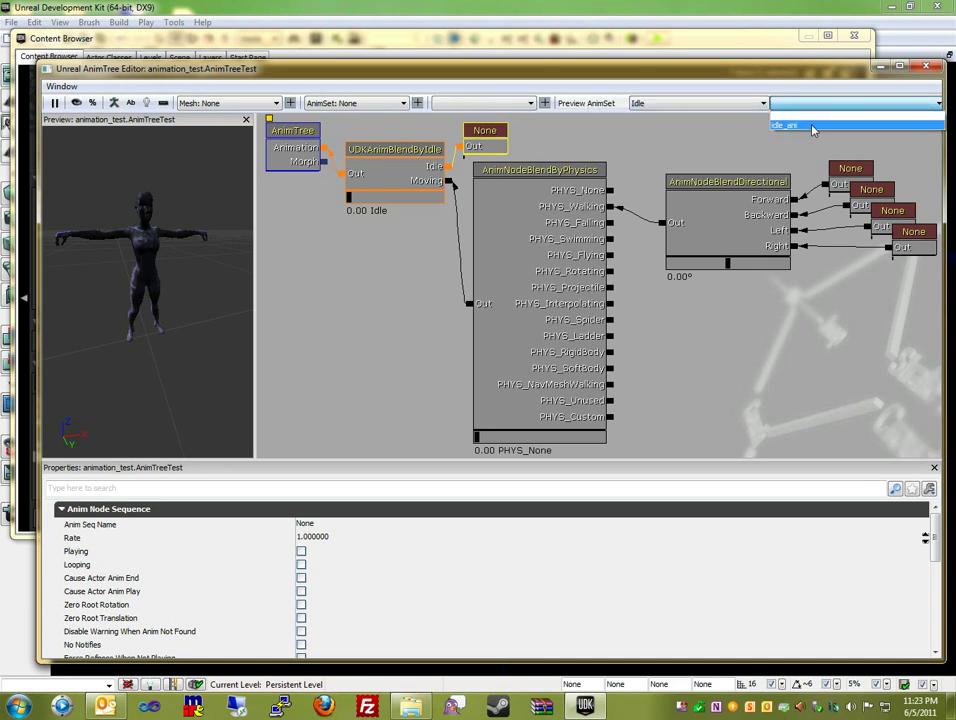
pyautogui.click(813, 127)
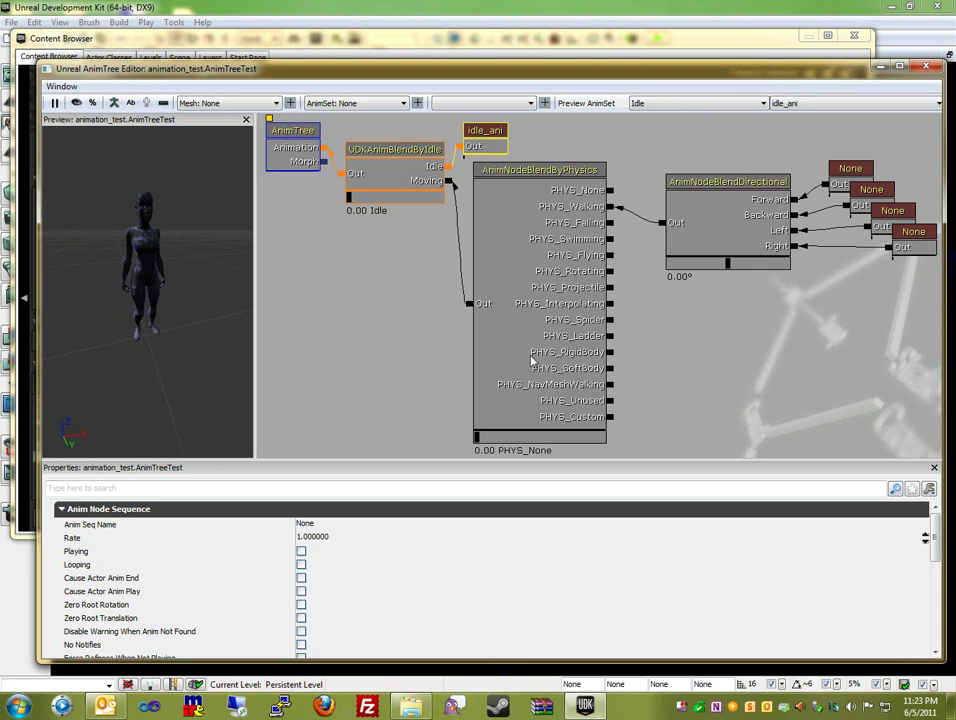
pyautogui.moveTo(462, 146); pyautogui.dragTo(449, 167)
# Set the Forward and Backward nodes to the Walk anim set's walk_rig sequence.
pyautogui.click(848, 169)
pyautogui.click(734, 102)
pyautogui.click(728, 134)
pyautogui.click(783, 103)
pyautogui.click(790, 122)
pyautogui.click(866, 189)
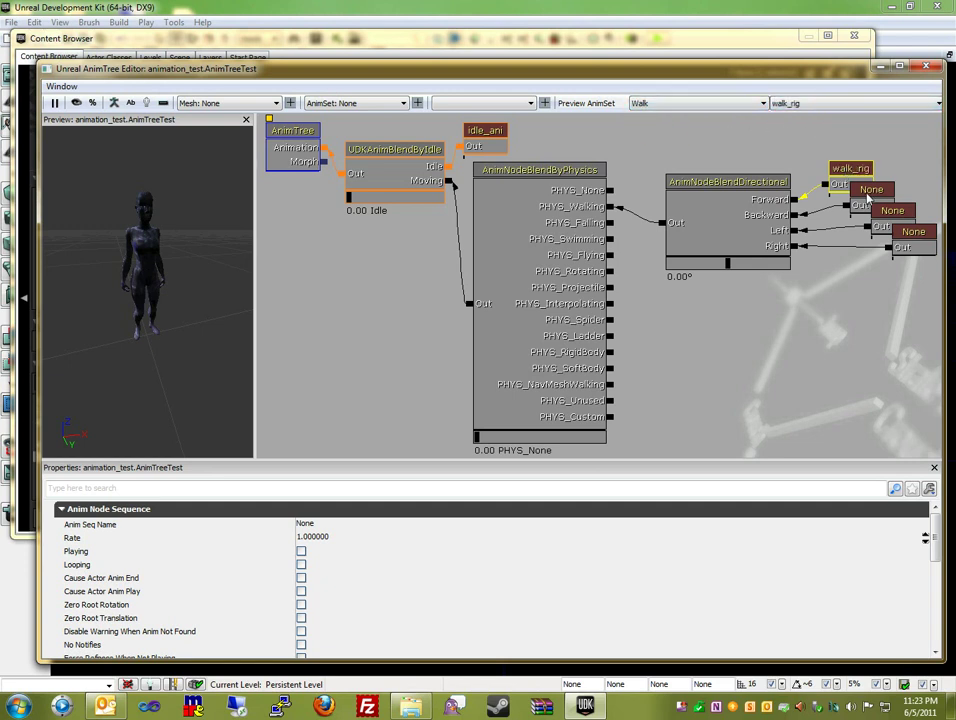
pyautogui.click(792, 103)
pyautogui.click(790, 125)
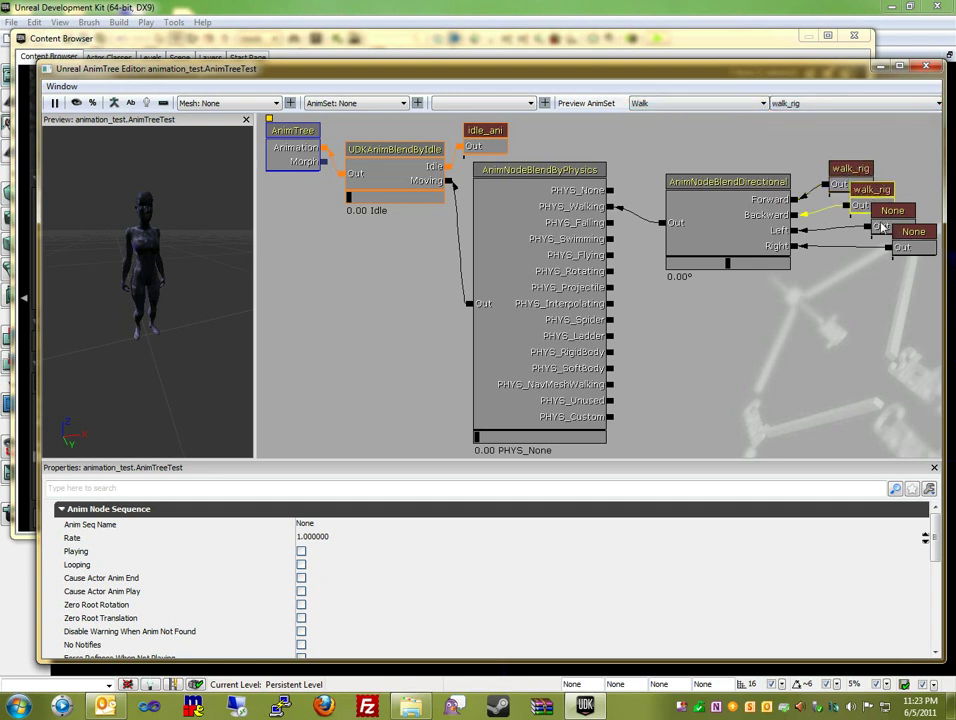
# Set the Left and Right nodes to the side_walk anim set's side_walk_ani sequence.
pyautogui.click(890, 211)
pyautogui.click(720, 103)
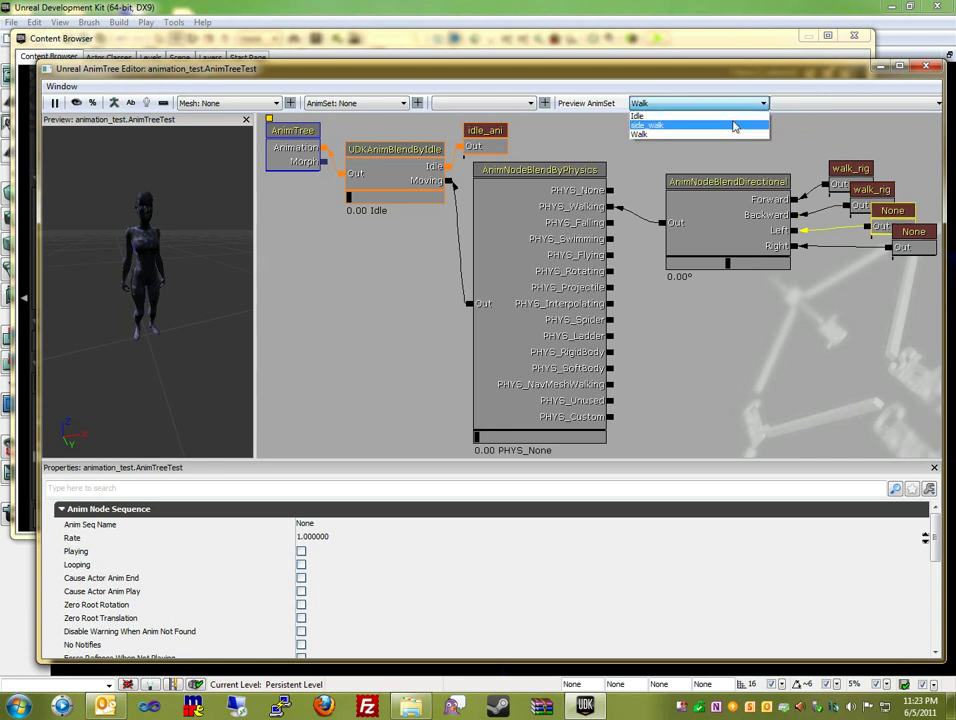
pyautogui.click(736, 124)
pyautogui.click(794, 103)
pyautogui.click(800, 125)
pyautogui.click(913, 231)
pyautogui.click(830, 103)
pyautogui.click(814, 126)
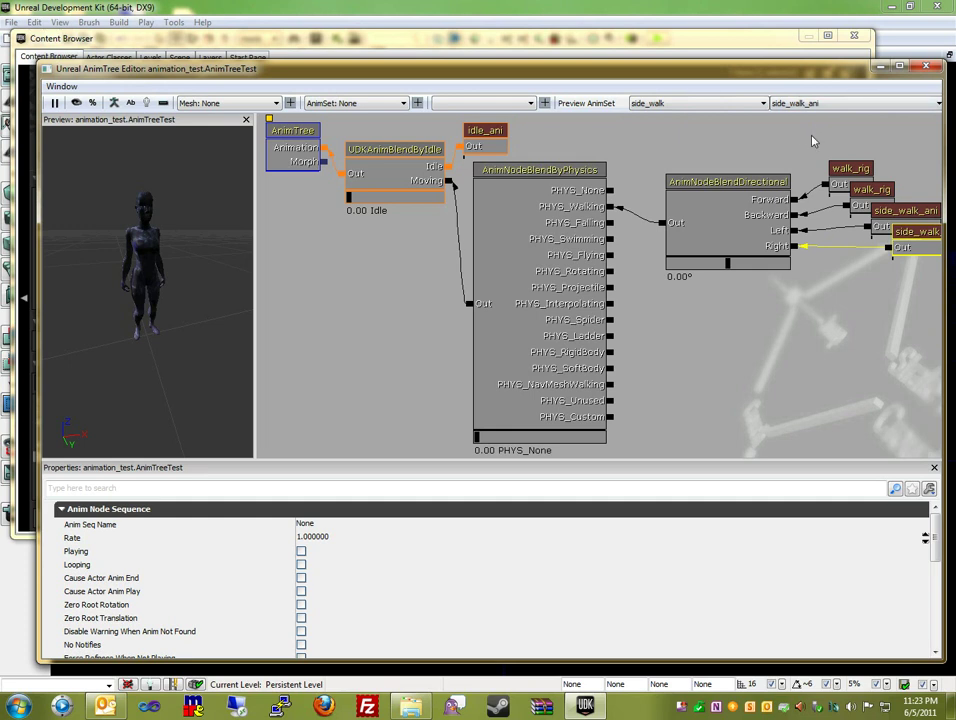
# Tick Playing and Looping for all sequence nodes, then check the idle and directional blends.
pyautogui.click(873, 207)
pyautogui.keyDown('ctrl'); pyautogui.click(850, 168); pyautogui.keyUp('ctrl')
pyautogui.keyDown('ctrl'); pyautogui.click(871, 189); pyautogui.keyUp('ctrl')
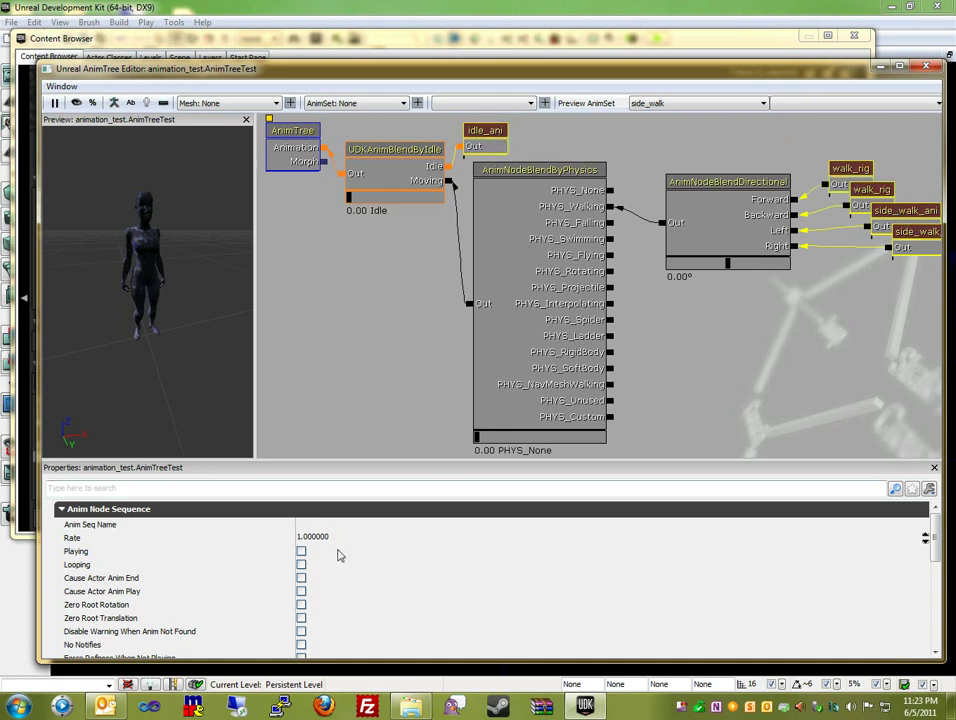
pyautogui.click(301, 551)
pyautogui.click(301, 564)
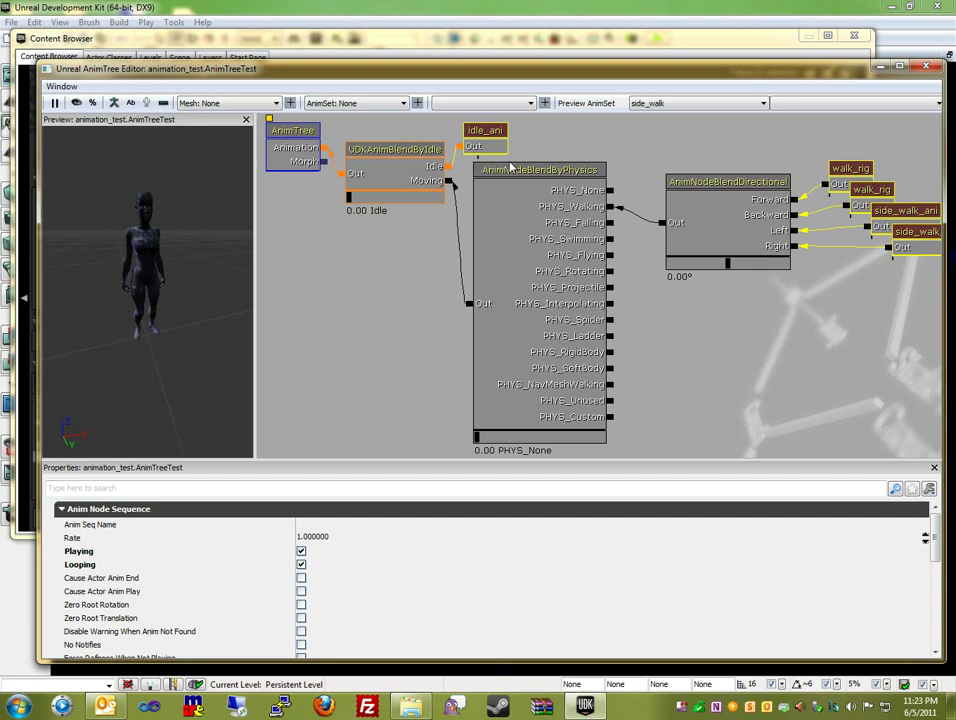
pyautogui.click(349, 200)
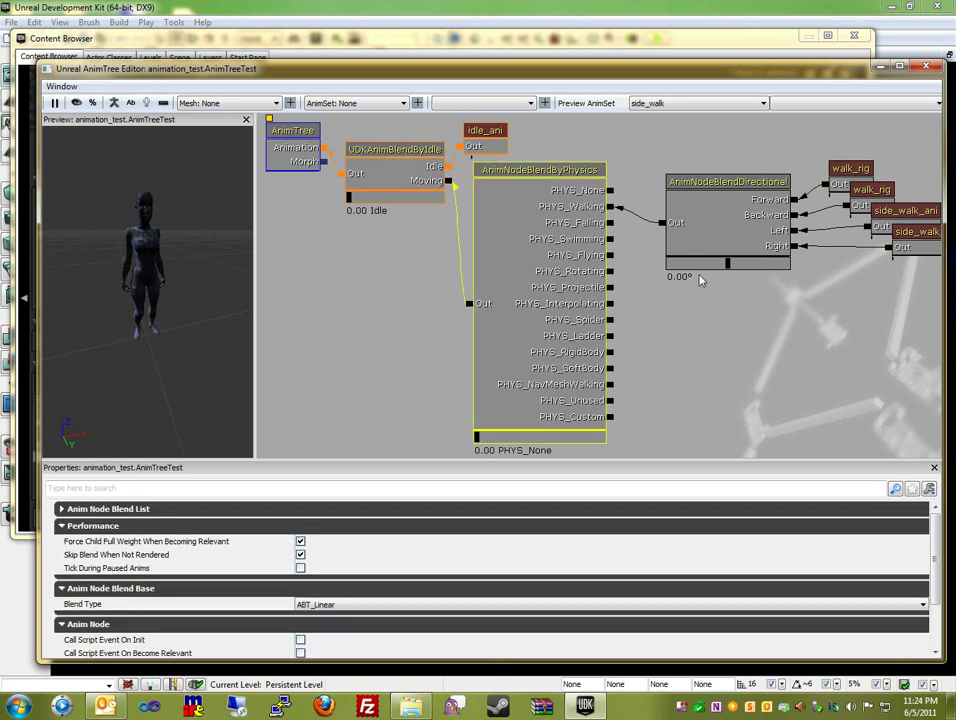
pyautogui.click(694, 261)
pyautogui.click(351, 203)
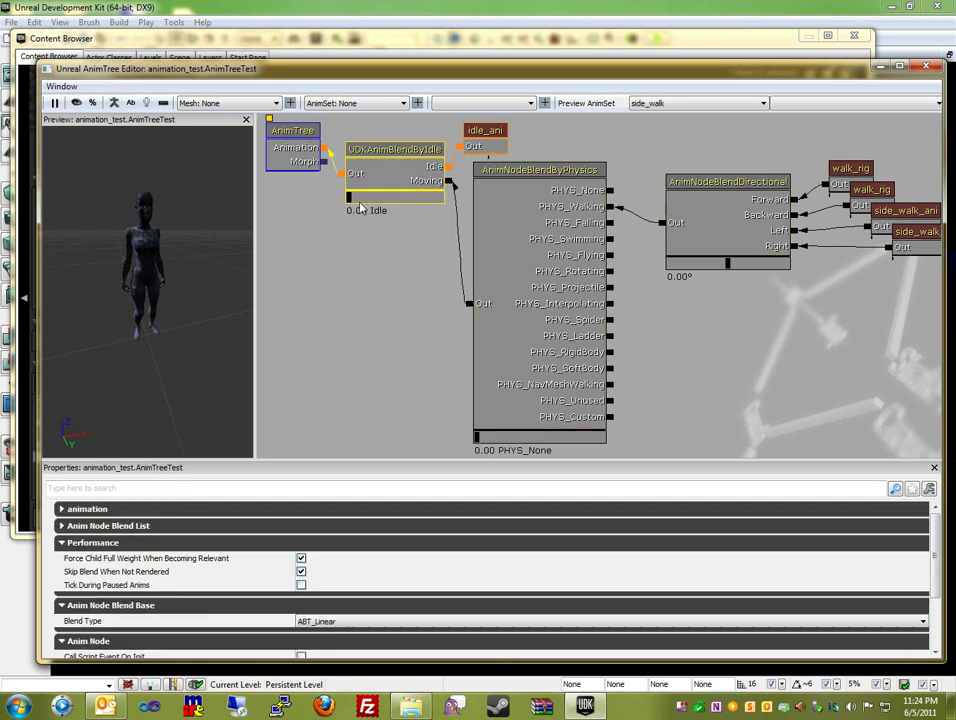
# Set UDKAnimBlendByIdle to 1.00 Moving and AnimNodeBlendByPhysics to PHYS_Walking, viewing the walker sideways.
pyautogui.moveTo(349, 197); pyautogui.dragTo(438, 203)
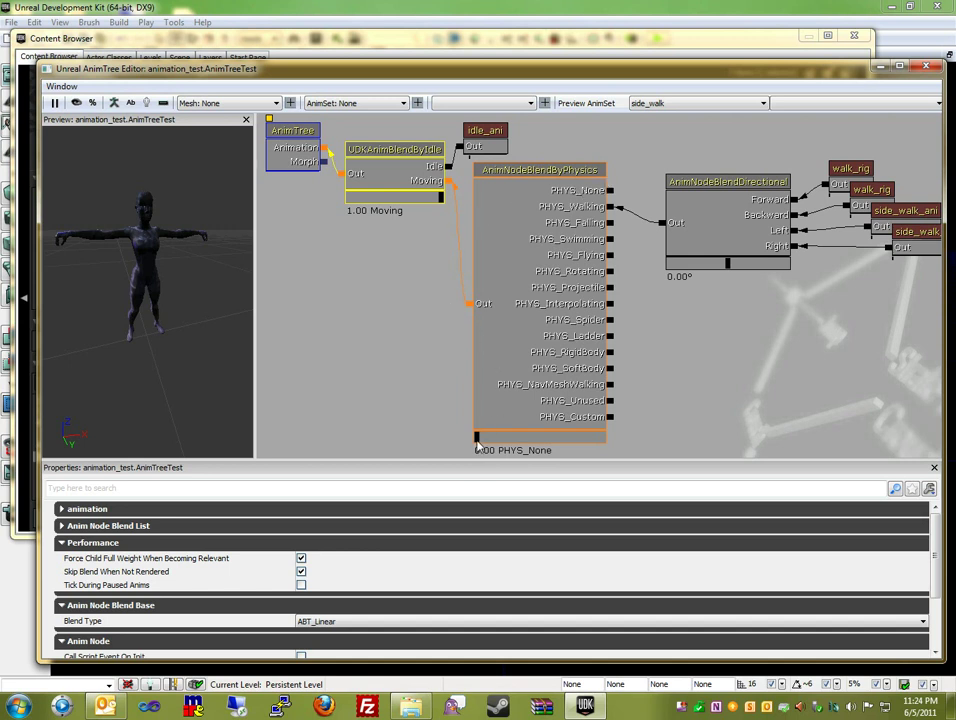
pyautogui.moveTo(478, 437)
pyautogui.mouseDown()
pyautogui.moveTo(500, 447)
pyautogui.moveTo(487, 449)
pyautogui.mouseUp()
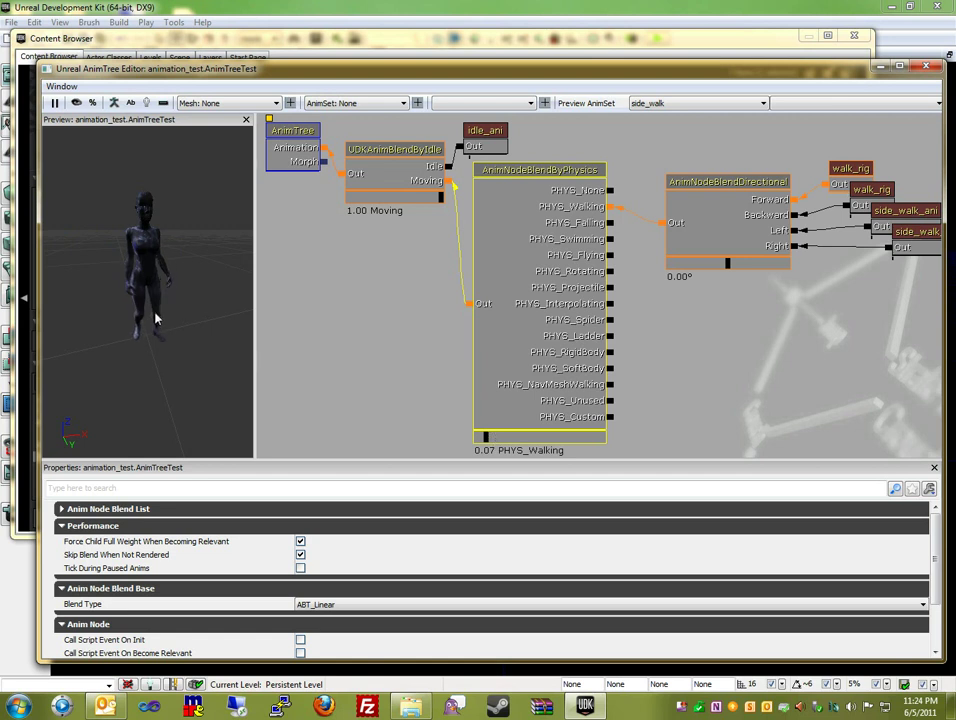
pyautogui.moveTo(132, 284)
pyautogui.mouseDown()
pyautogui.moveTo(160, 284)
pyautogui.moveTo(132, 284)
pyautogui.mouseUp()
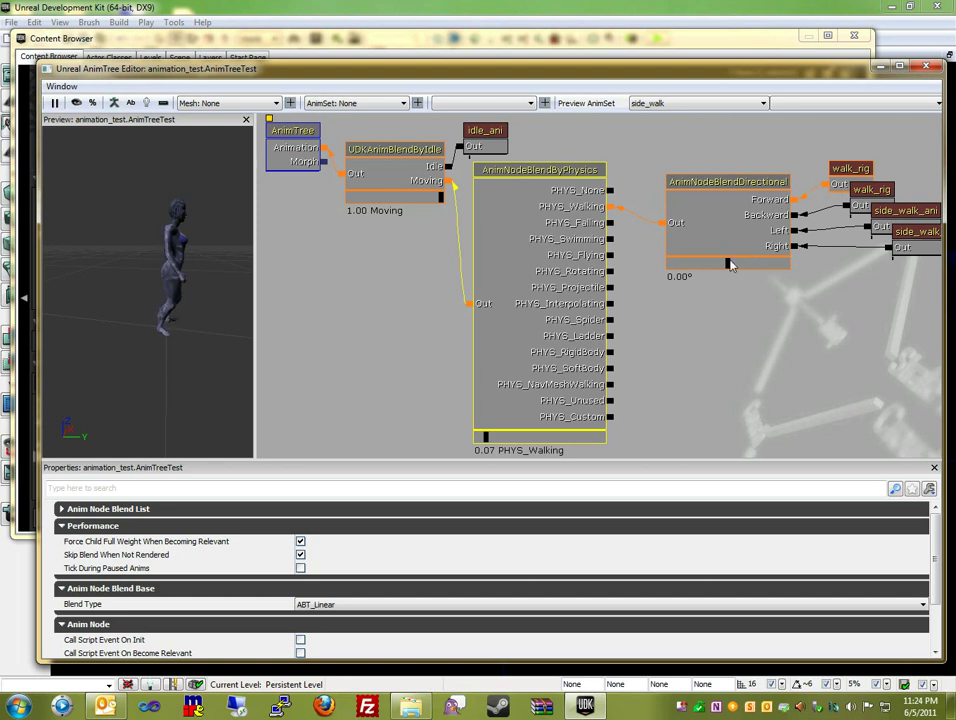
# Sweep the AnimNodeBlendDirectional angle back and forth, settling at 63.59° between Forward walk and Right side-walk.
pyautogui.moveTo(731, 265); pyautogui.dragTo(749, 268)
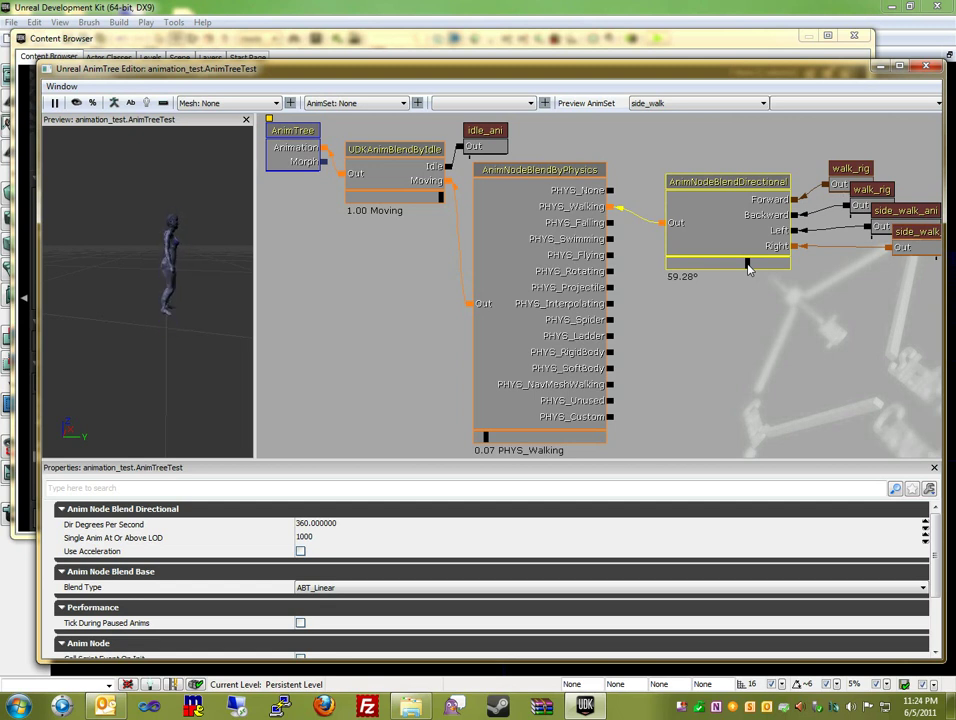
pyautogui.moveTo(749, 268); pyautogui.dragTo(759, 269)
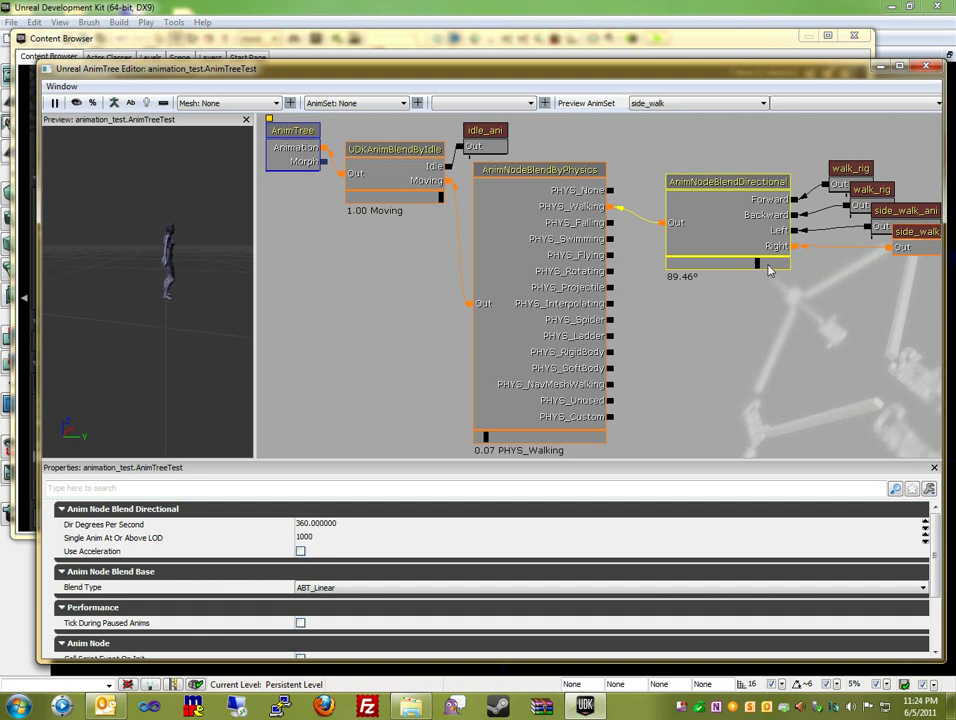
pyautogui.moveTo(760, 268); pyautogui.dragTo(703, 270)
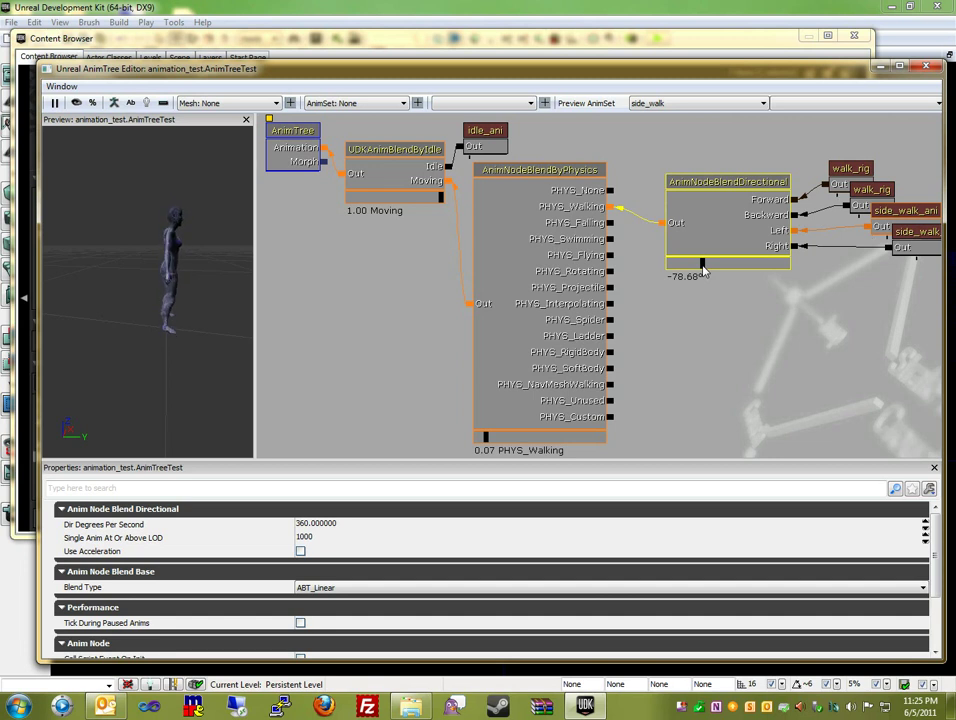
pyautogui.moveTo(703, 270); pyautogui.dragTo(749, 268)
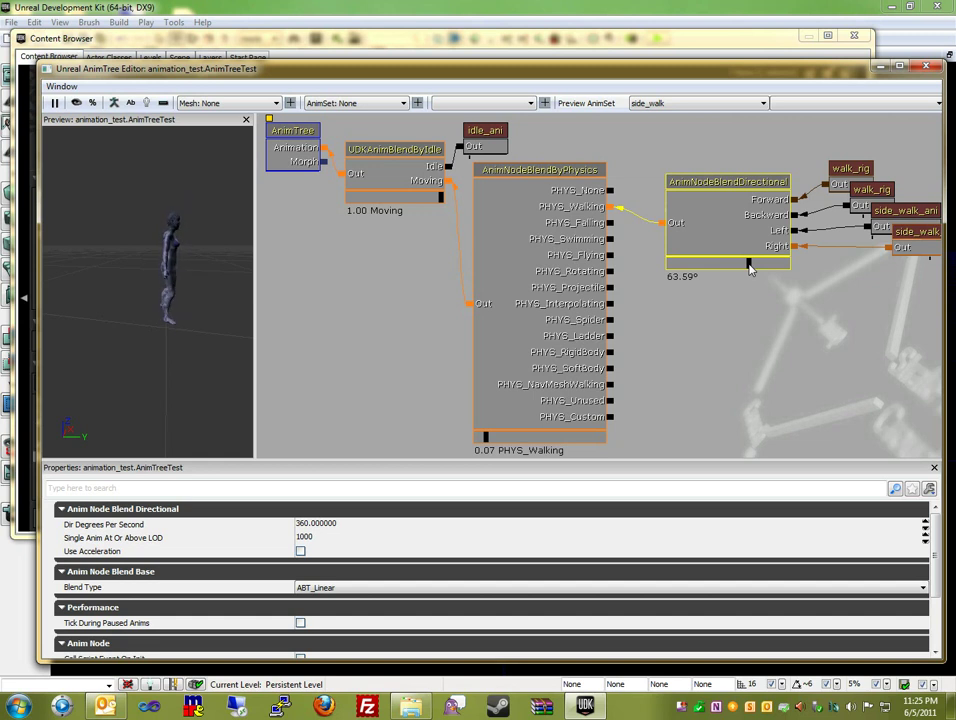
# Show AnimNodeMirror under New Animation Node > Mirror in the canvas context menu.
pyautogui.rightClick(381, 299)
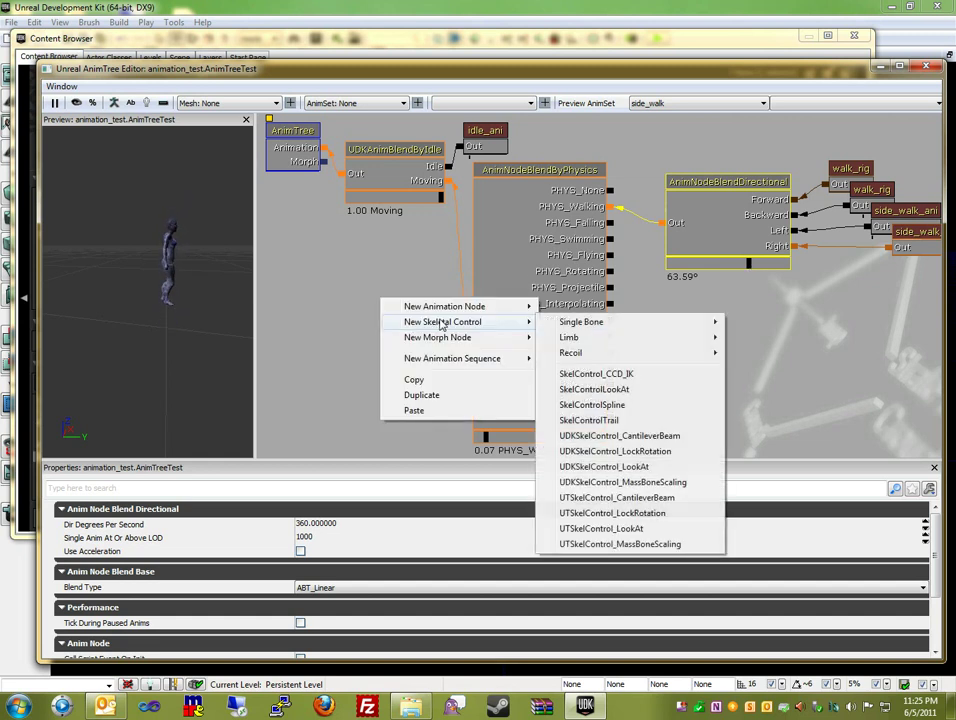
pyautogui.moveTo(470, 306)
pyautogui.moveTo(631, 377)
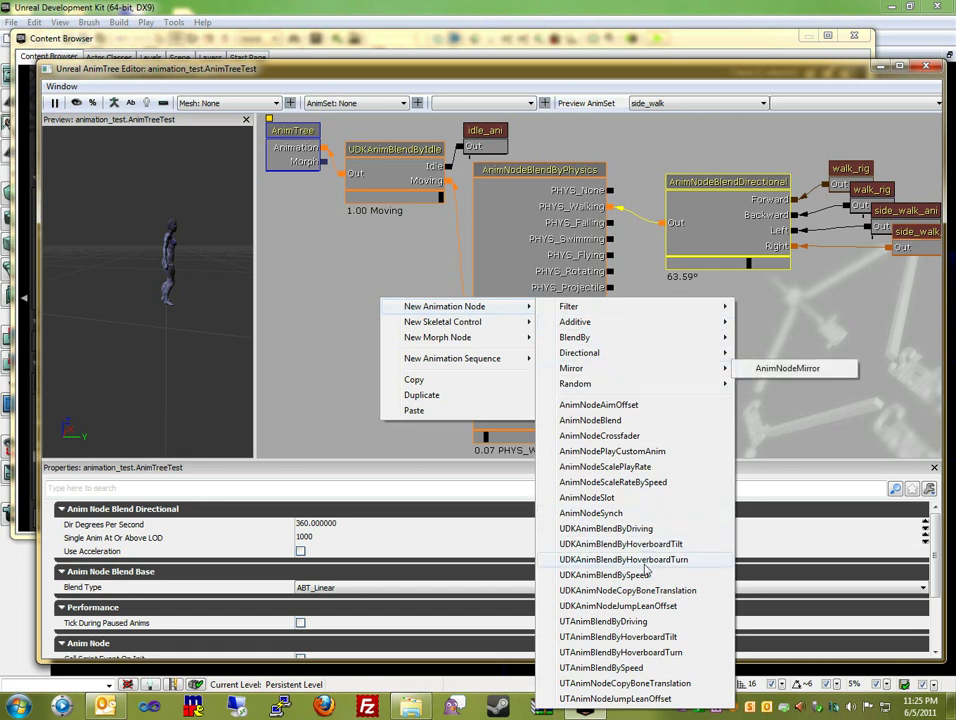